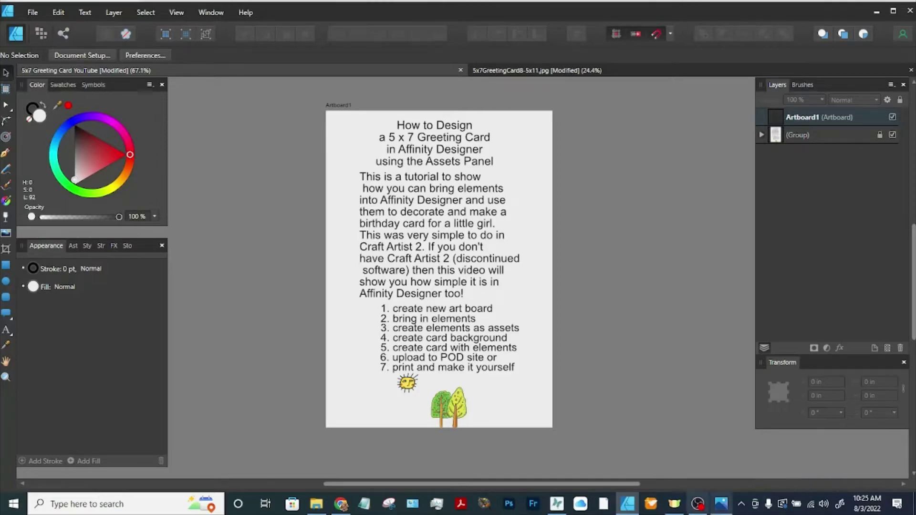
# Place the party-hat owl on the page, tilt it about 20° clockwise, and add the blue heart balloon above.
pyautogui.click(556, 503)
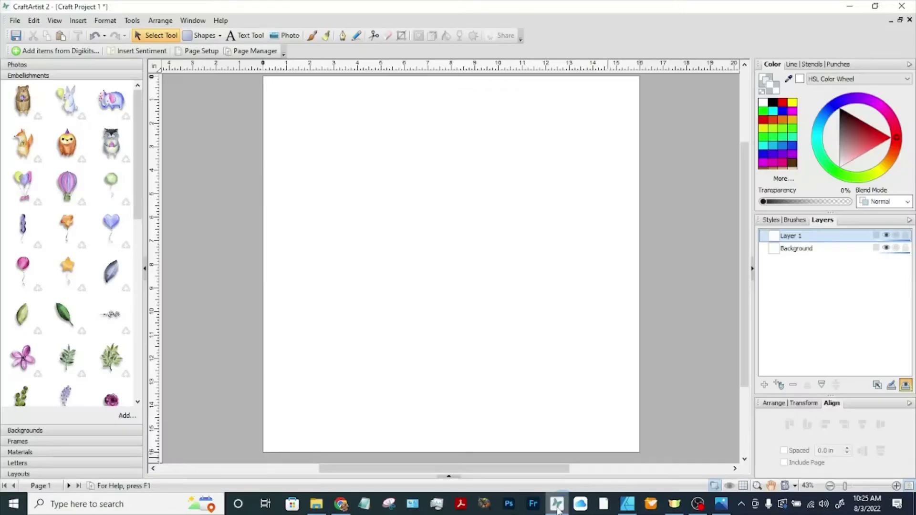
pyautogui.click(270, 196)
pyautogui.click(74, 124)
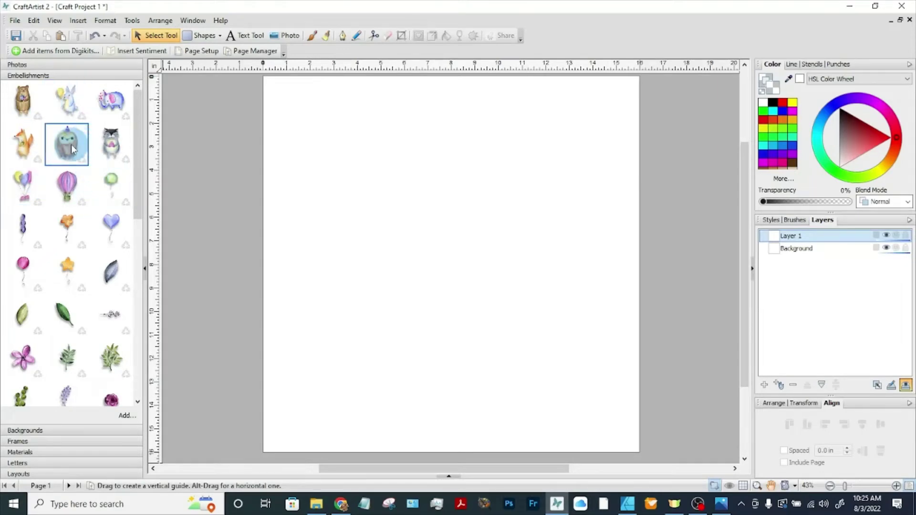
pyautogui.moveTo(67, 143); pyautogui.dragTo(431, 255)
pyautogui.moveTo(337, 149); pyautogui.dragTo(377, 203)
pyautogui.moveTo(441, 178); pyautogui.dragTo(470, 185)
pyautogui.moveTo(126, 229); pyautogui.dragTo(394, 194)
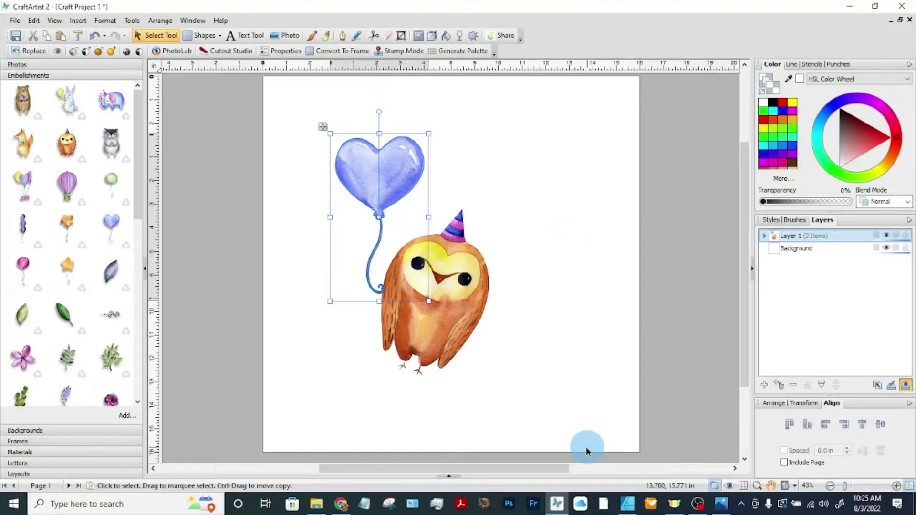
# Return to Affinity Designer's intro artboard with the seven-step greeting card outline.
pyautogui.click(629, 505)
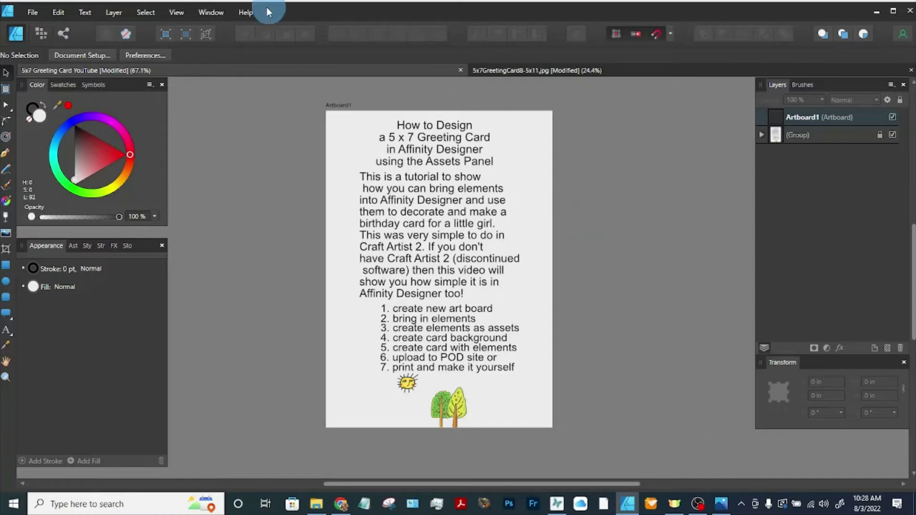
# Create a new 5 × 7 in, 300 DPI document with an artboard.
pyautogui.click(33, 13)
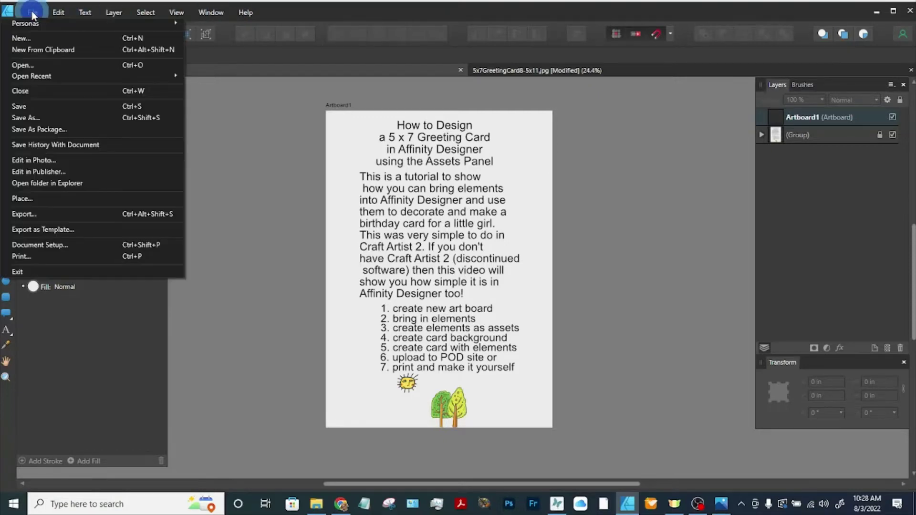
pyautogui.click(31, 37)
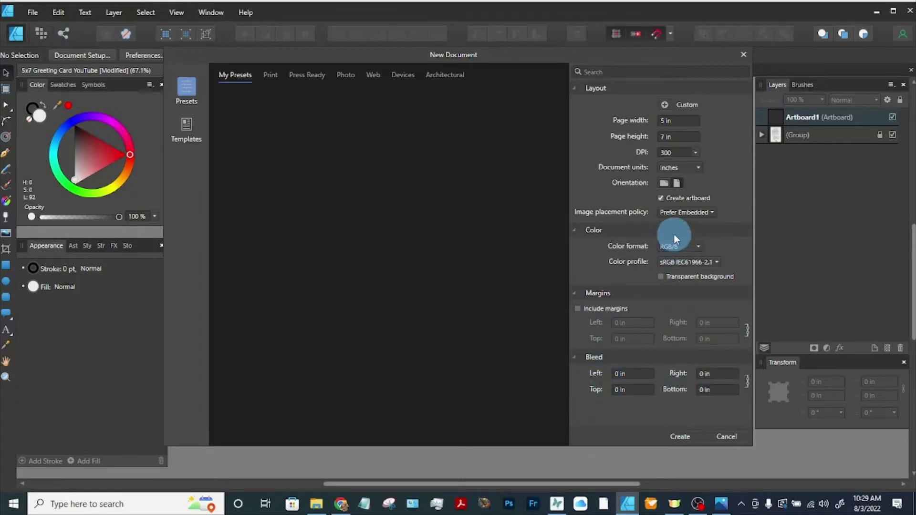
pyautogui.click(682, 438)
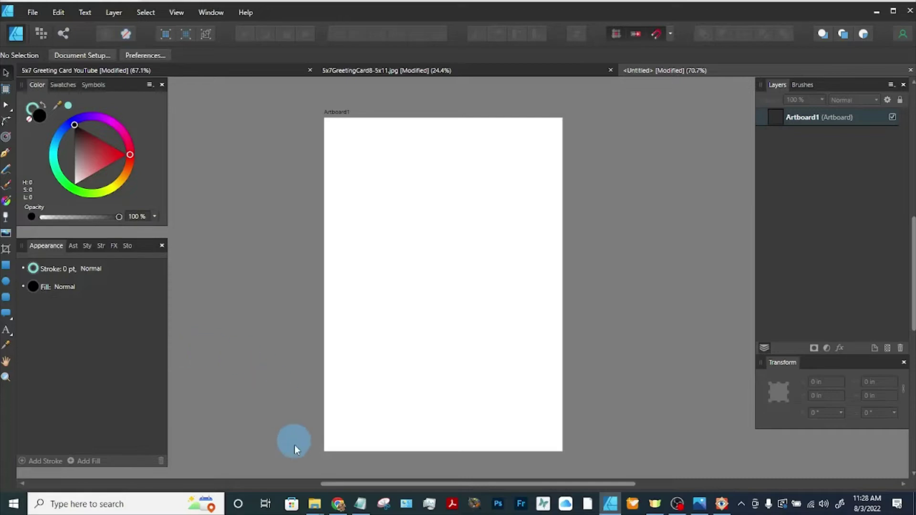
pyautogui.moveTo(321, 509)
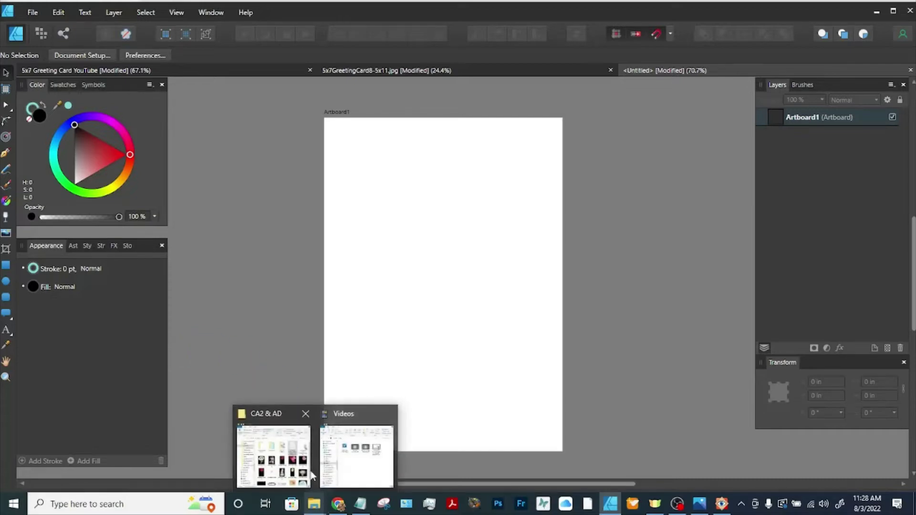
pyautogui.click(291, 411)
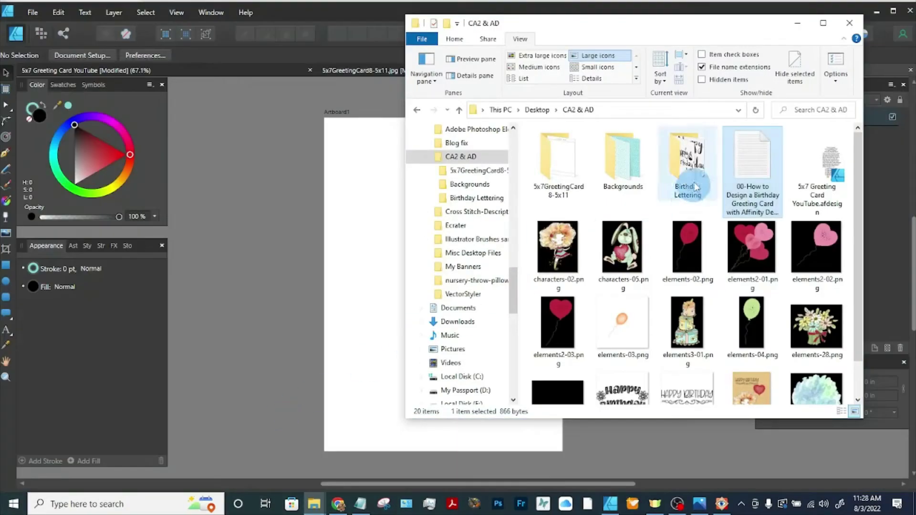
pyautogui.doubleClick(624, 155)
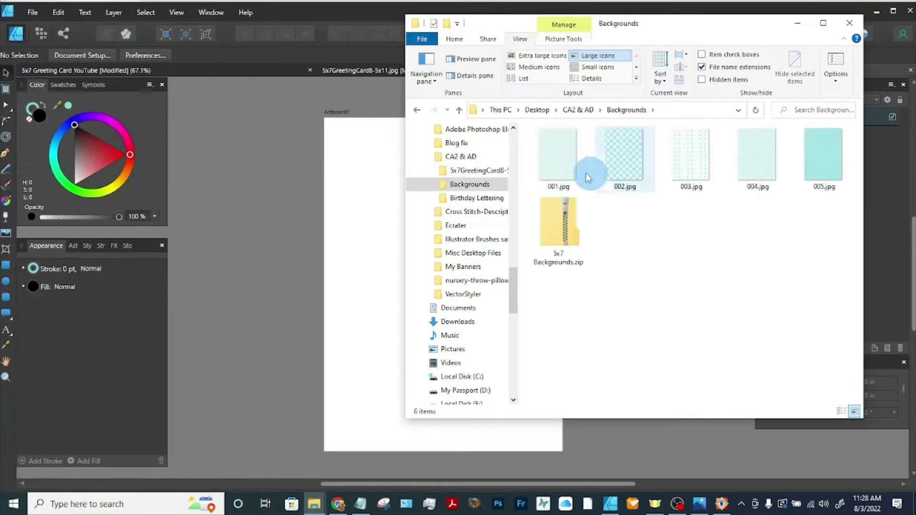
pyautogui.click(554, 157)
pyautogui.moveTo(555, 158); pyautogui.dragTo(353, 213)
pyautogui.moveTo(389, 261); pyautogui.dragTo(362, 170)
pyautogui.click(209, 234)
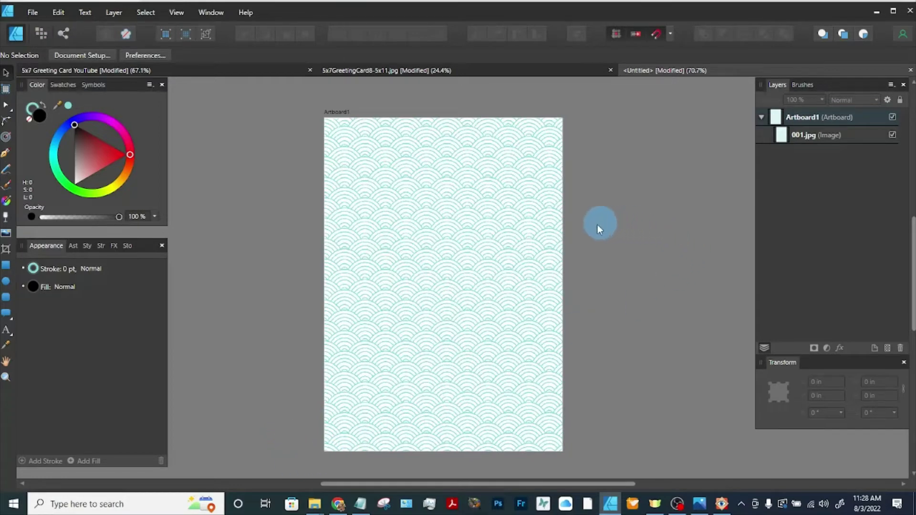
pyautogui.click(509, 251)
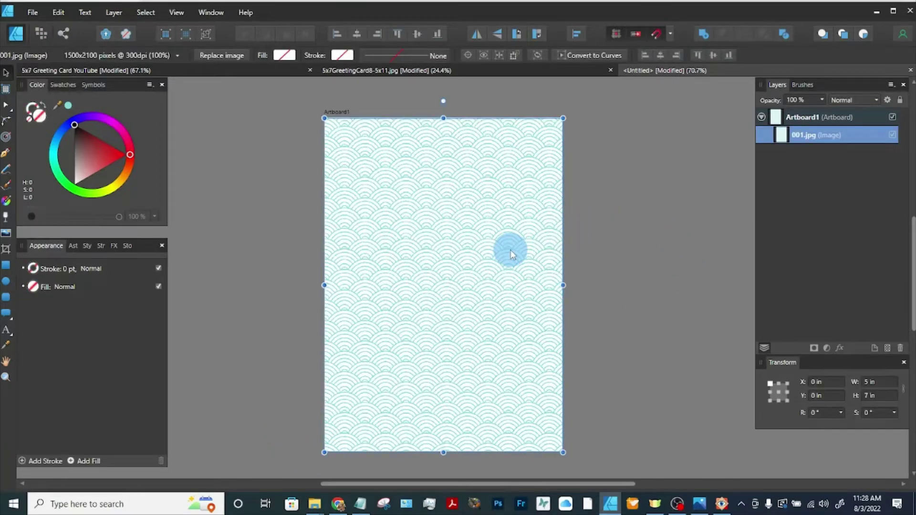
pyautogui.press('Delete')
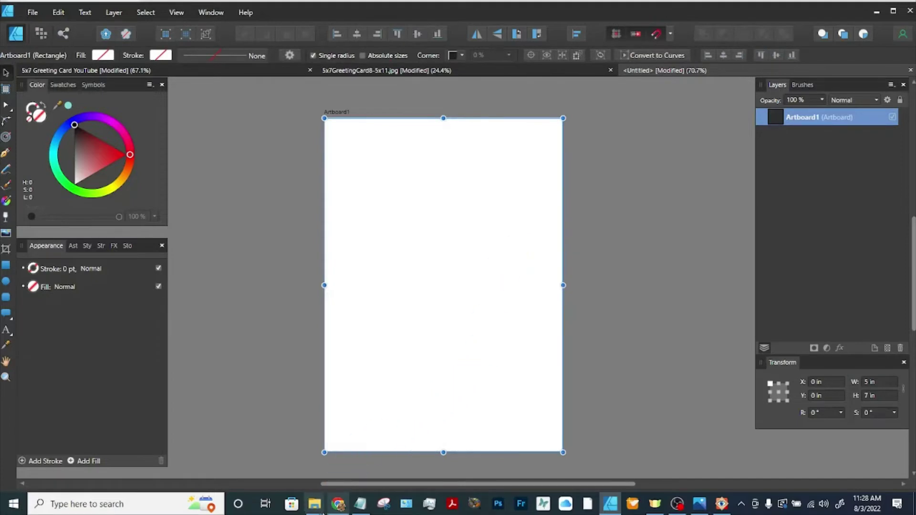
pyautogui.moveTo(314, 504)
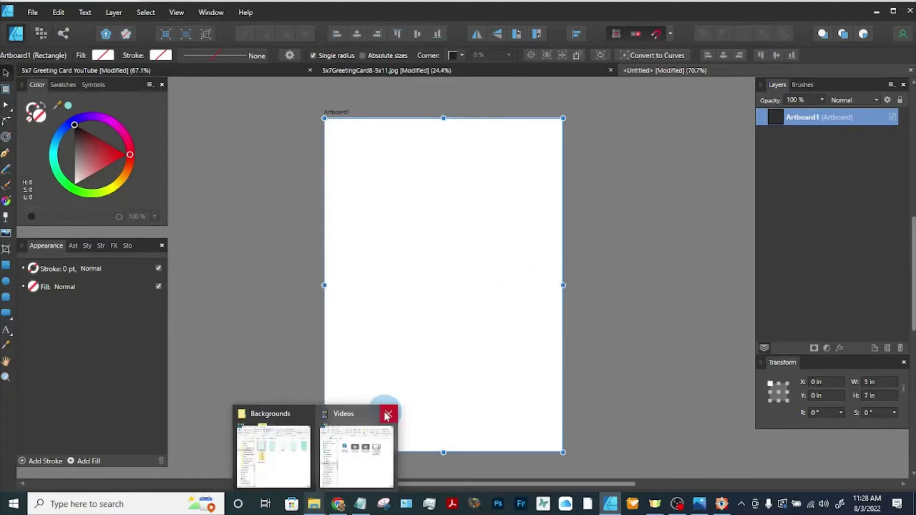
pyautogui.click(387, 413)
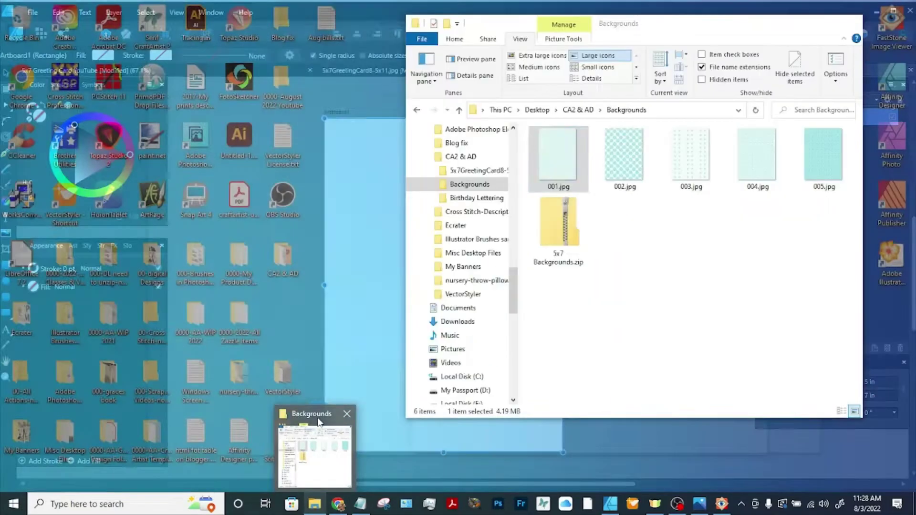
pyautogui.click(319, 421)
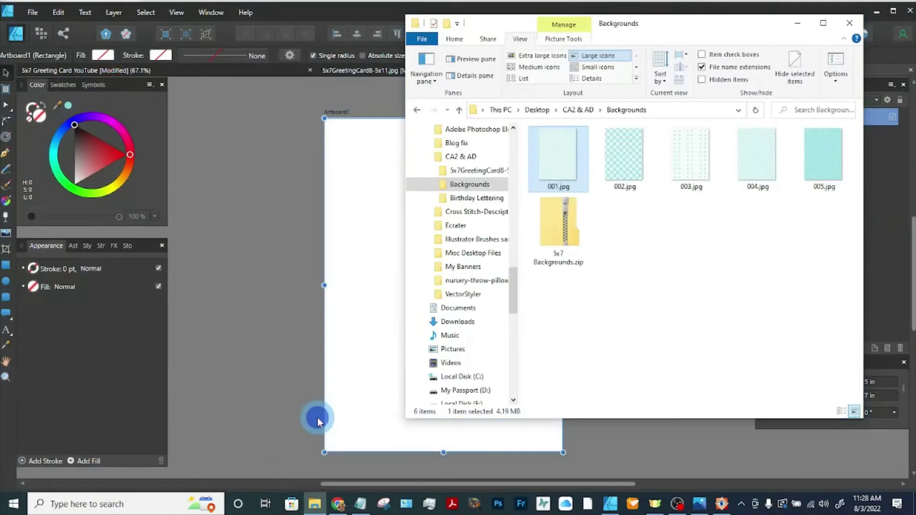
pyautogui.moveTo(628, 150); pyautogui.dragTo(385, 266)
pyautogui.moveTo(355, 181); pyautogui.dragTo(329, 180)
pyautogui.click(402, 205)
pyautogui.moveTo(402, 210); pyautogui.dragTo(403, 207)
pyautogui.click(238, 250)
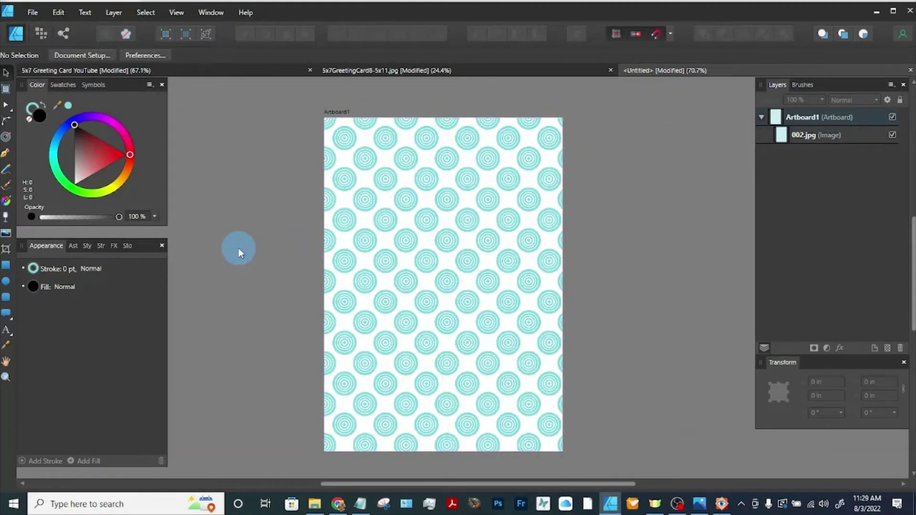
pyautogui.click(487, 297)
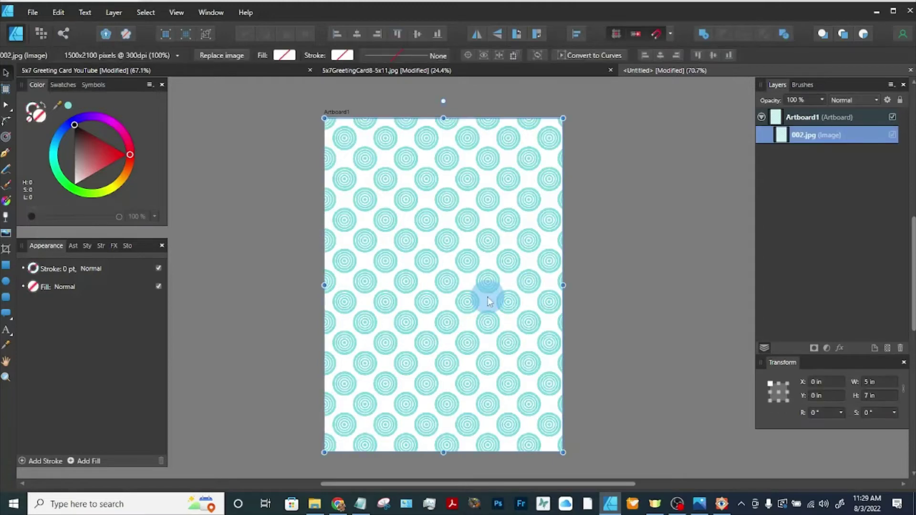
# Delete the 002.jpg background, then try the 003.jpg chevron pattern and delete it too.
pyautogui.press('Delete')
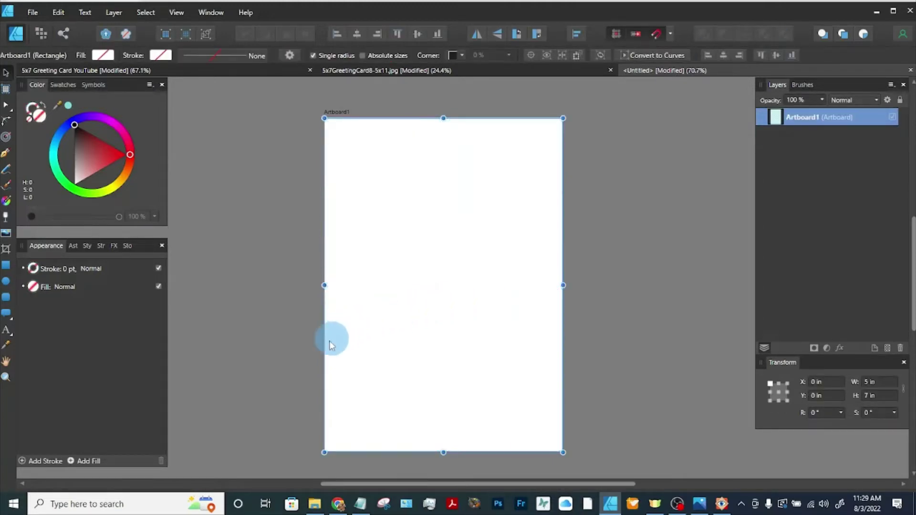
pyautogui.click(314, 504)
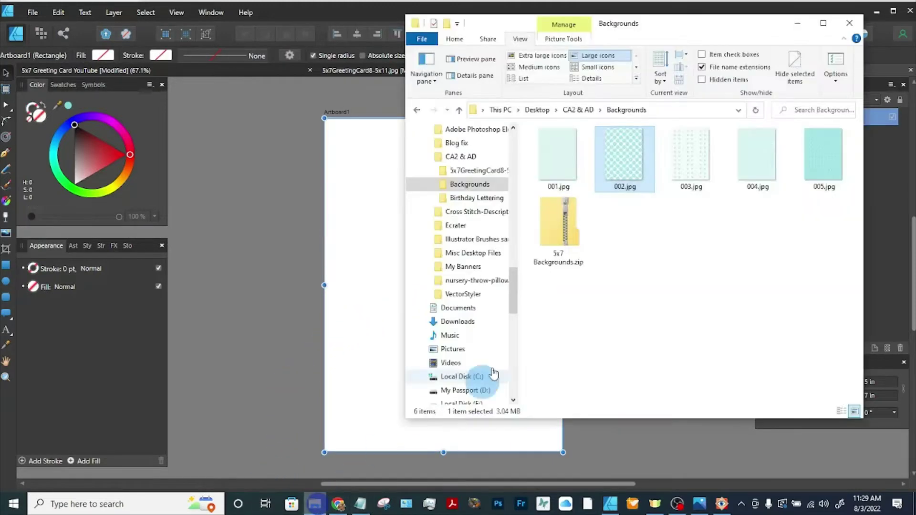
pyautogui.moveTo(693, 163); pyautogui.dragTo(367, 221)
pyautogui.moveTo(389, 273); pyautogui.dragTo(344, 176)
pyautogui.click(238, 201)
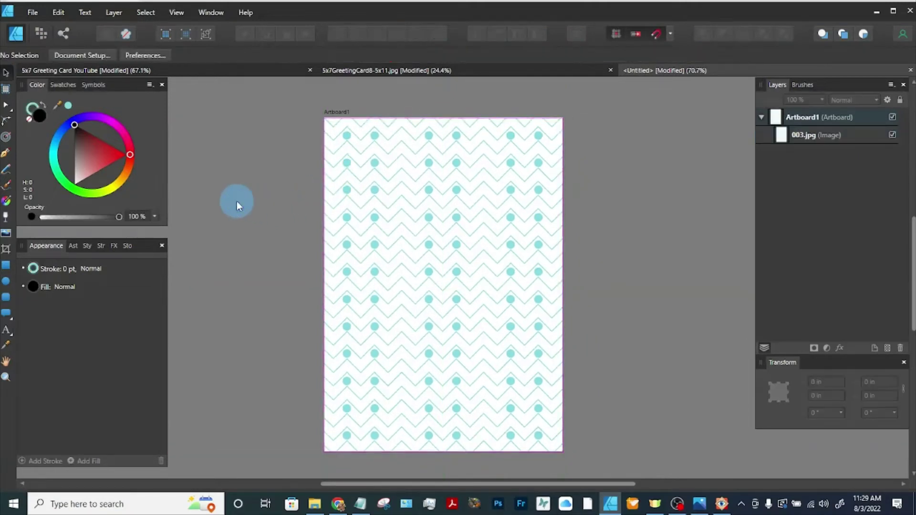
pyautogui.click(403, 265)
pyautogui.press('Delete')
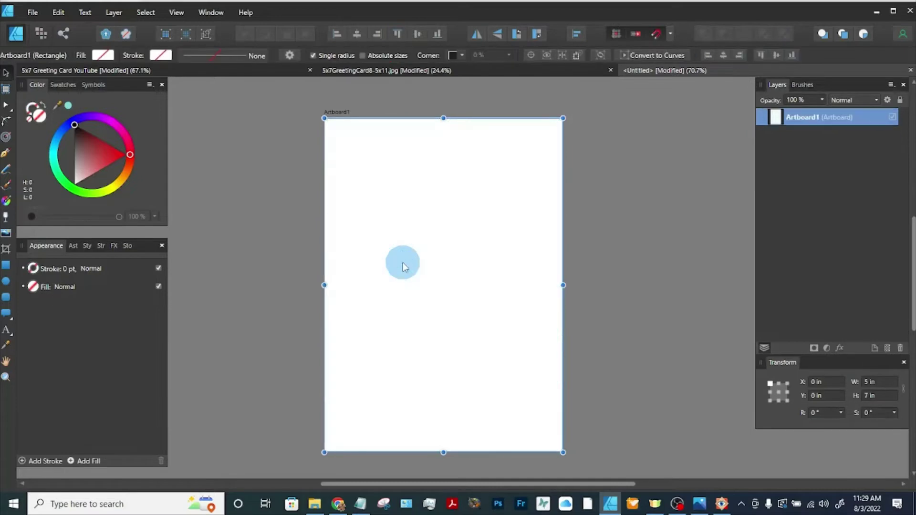
# Minimize the tutorial notes, try 004.jpg as the background, then delete it.
pyautogui.click(360, 505)
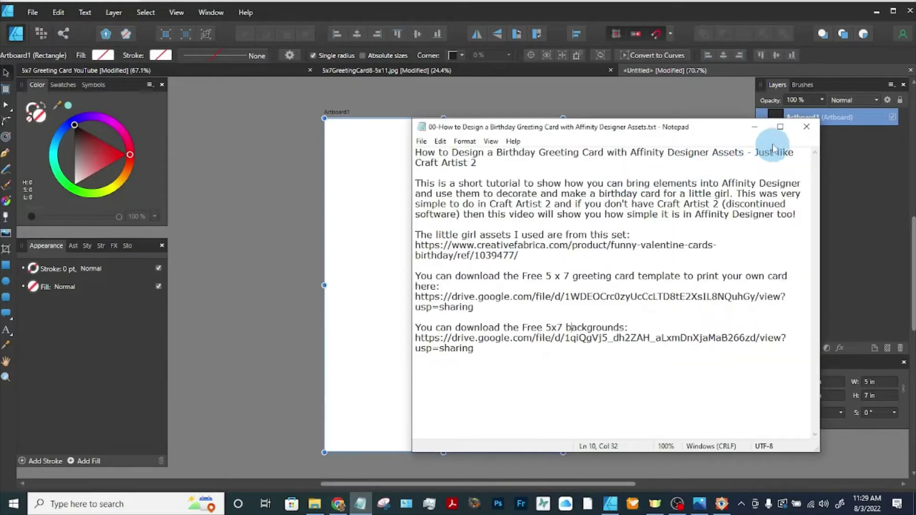
pyautogui.click(754, 128)
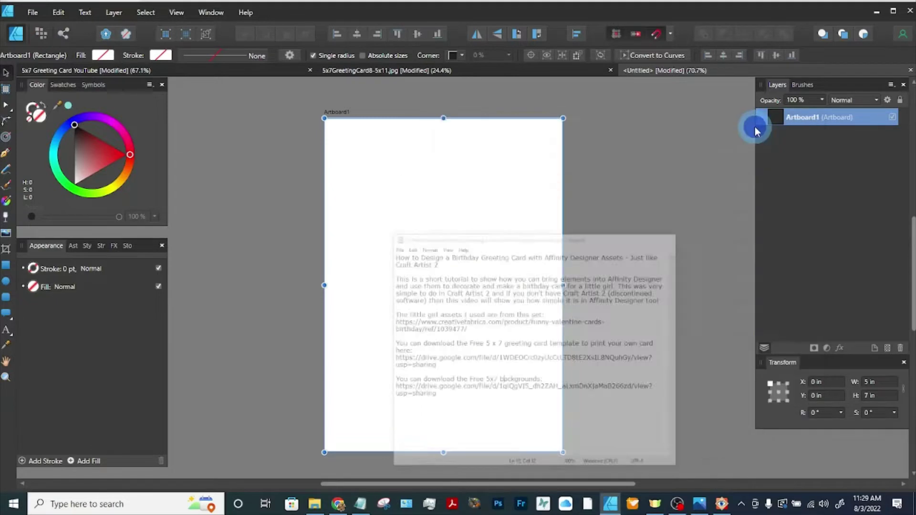
pyautogui.click(306, 509)
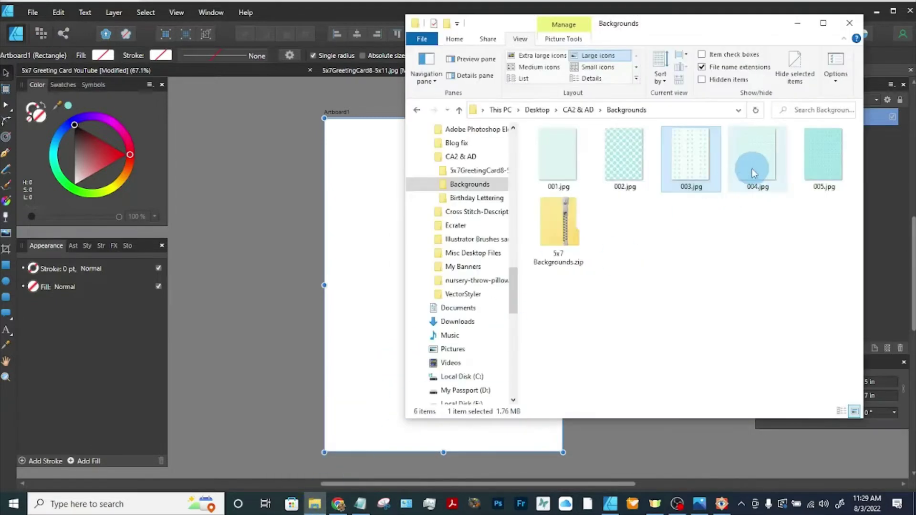
pyautogui.moveTo(754, 171); pyautogui.dragTo(339, 173)
pyautogui.click(381, 238)
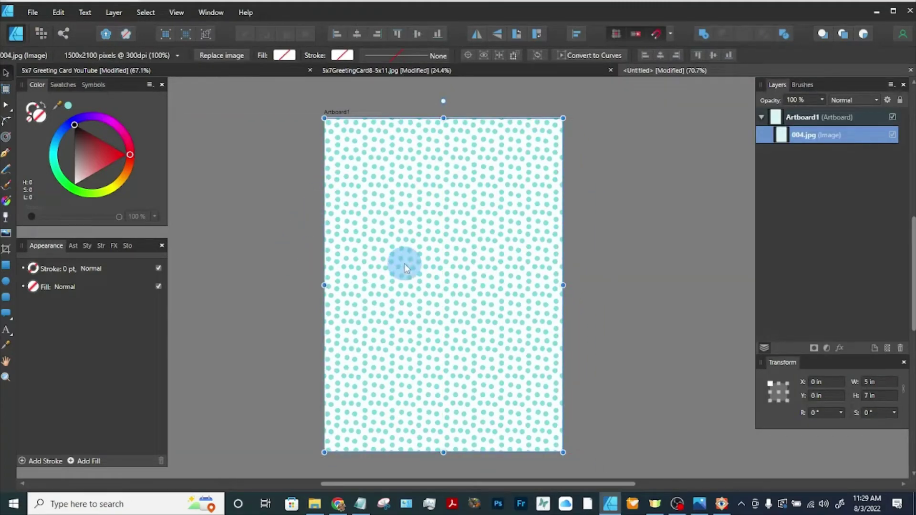
pyautogui.press('Delete')
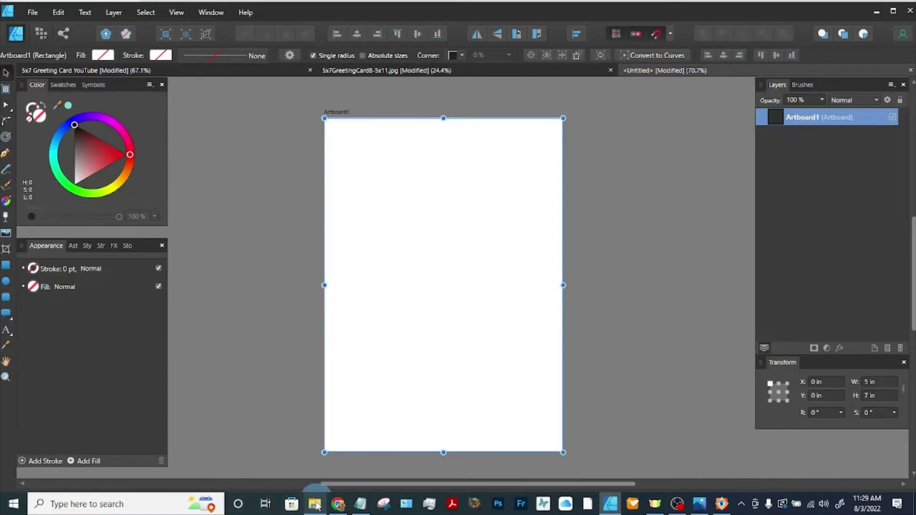
# Place the 005.jpg teal polka-dot pattern and fit it to fill the artboard.
pyautogui.click(315, 504)
pyautogui.click(767, 154)
pyautogui.moveTo(816, 154); pyautogui.dragTo(361, 194)
pyautogui.moveTo(375, 245); pyautogui.dragTo(329, 174)
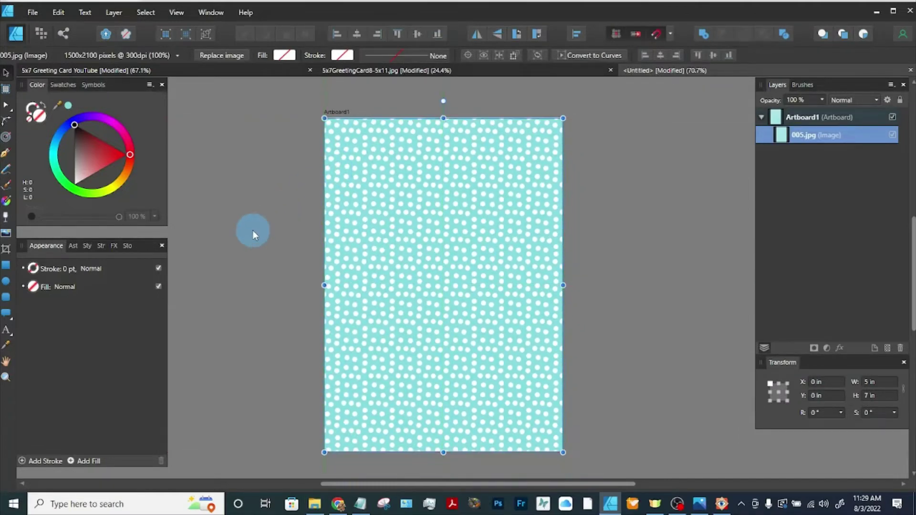
pyautogui.click(243, 266)
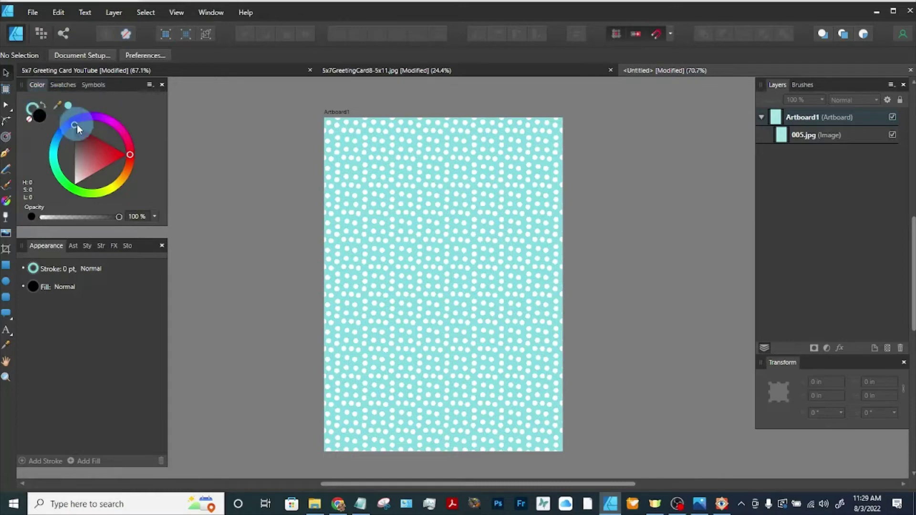
# Set the fill to white and draw a tall ellipse on the card.
pyautogui.moveTo(73, 128); pyautogui.dragTo(74, 193)
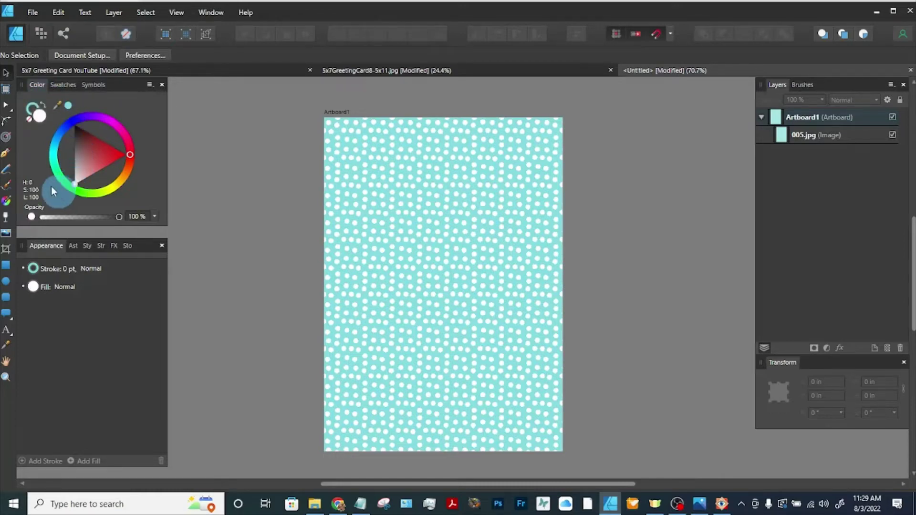
pyautogui.click(5, 282)
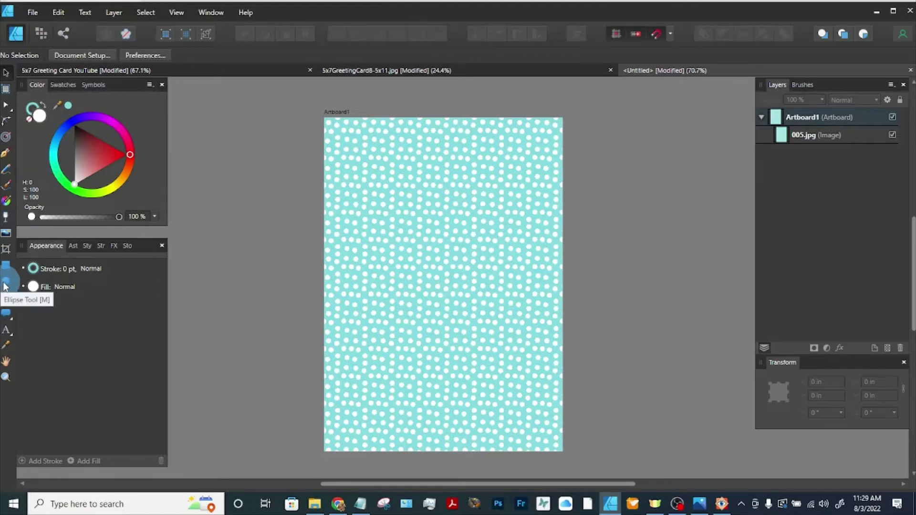
pyautogui.click(5, 286)
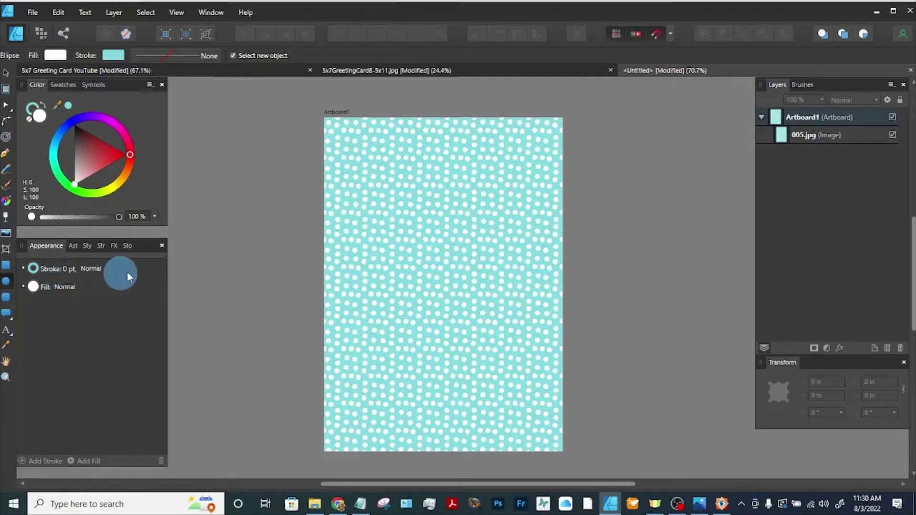
pyautogui.moveTo(416, 162); pyautogui.dragTo(568, 447)
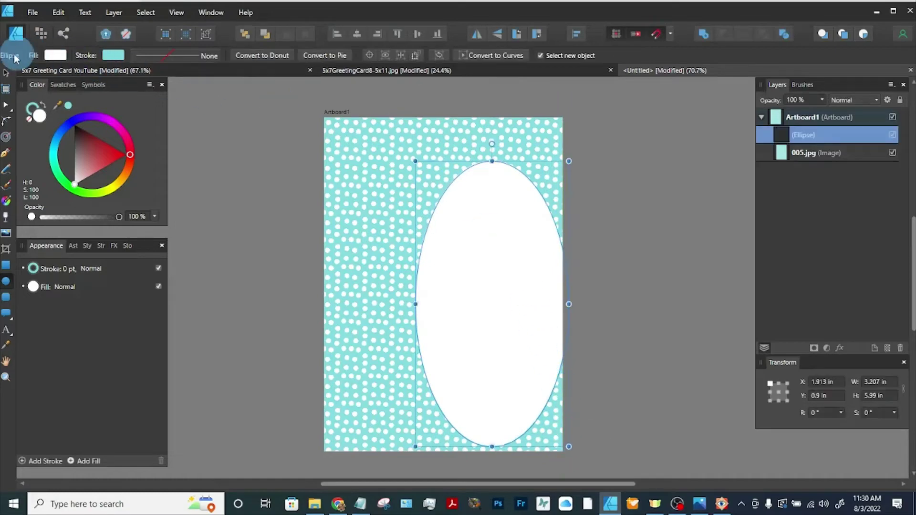
# Centre the white oval on the card and widen it to about 3.8 in.
pyautogui.click(5, 75)
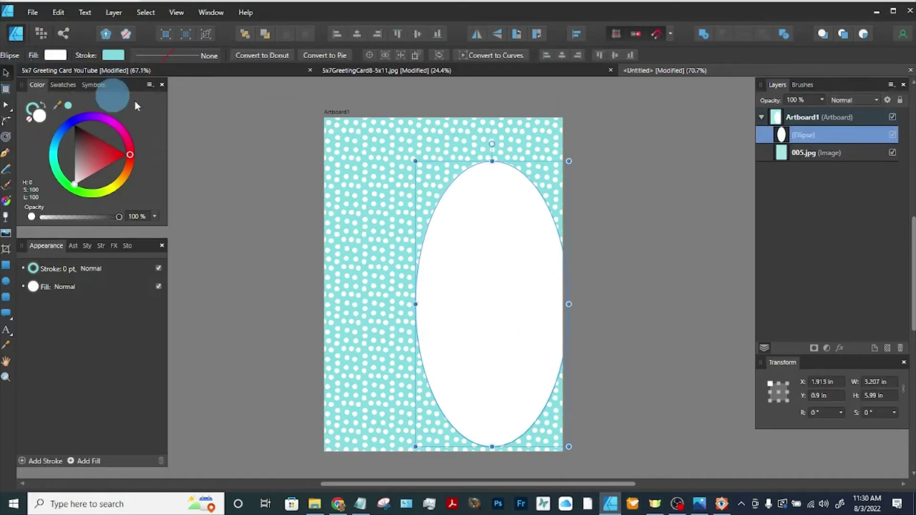
pyautogui.moveTo(505, 240); pyautogui.dragTo(459, 224)
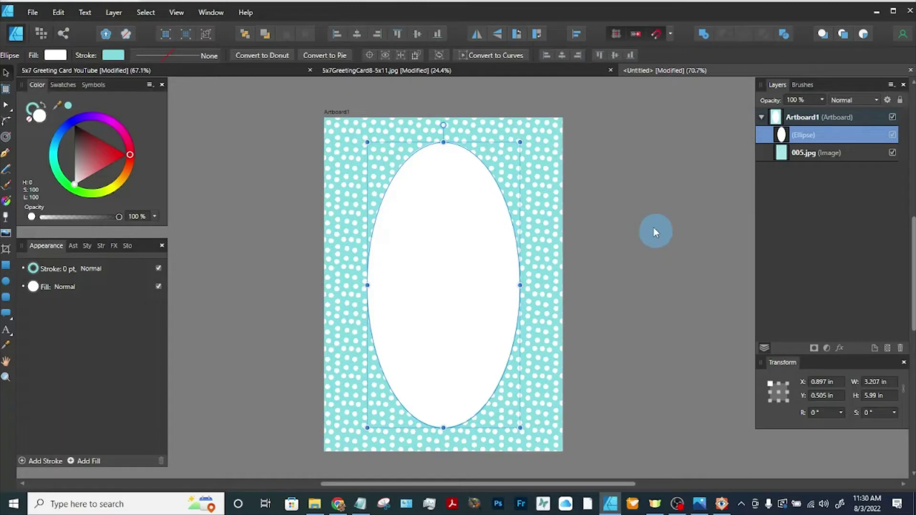
pyautogui.click(206, 100)
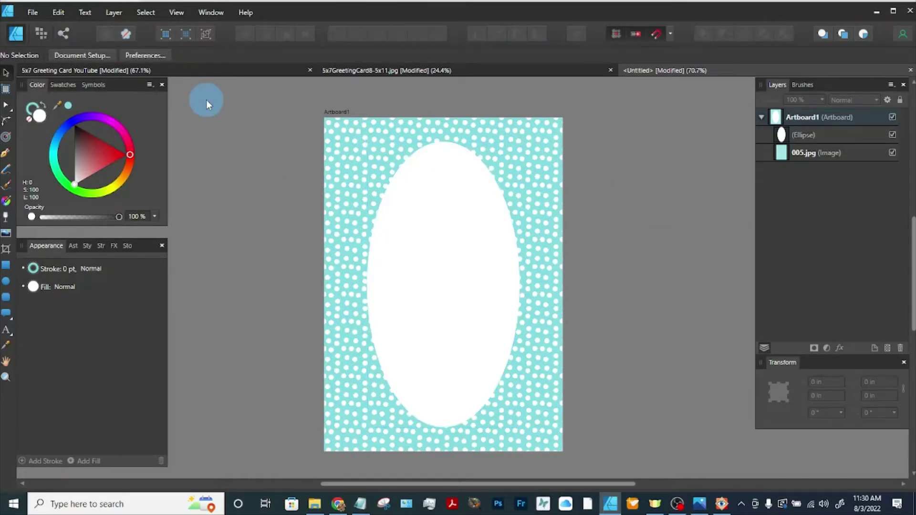
pyautogui.click(452, 295)
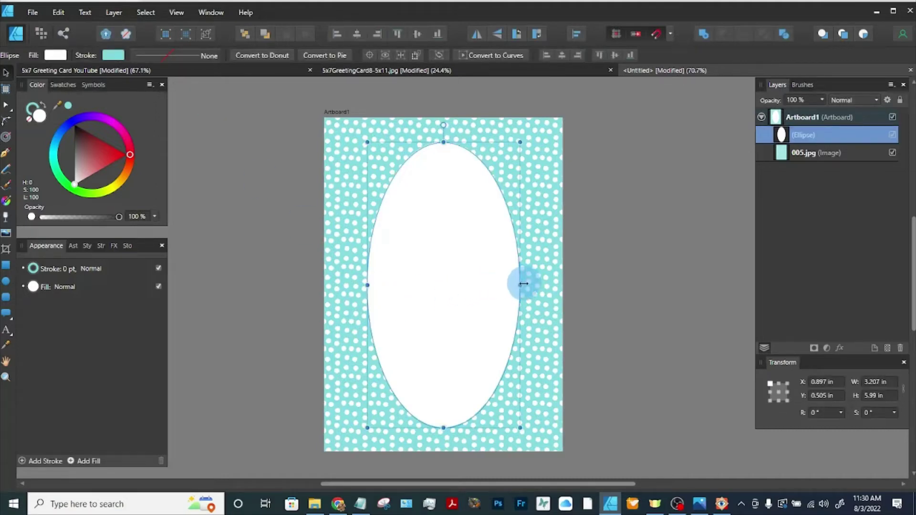
pyautogui.moveTo(523, 283); pyautogui.dragTo(533, 286)
pyautogui.moveTo(363, 284); pyautogui.dragTo(351, 285)
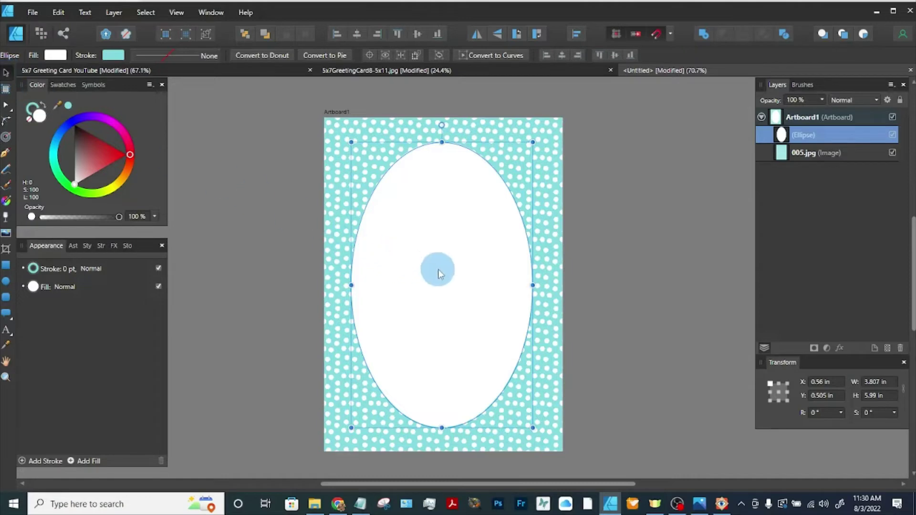
pyautogui.moveTo(440, 274); pyautogui.dragTo(446, 270)
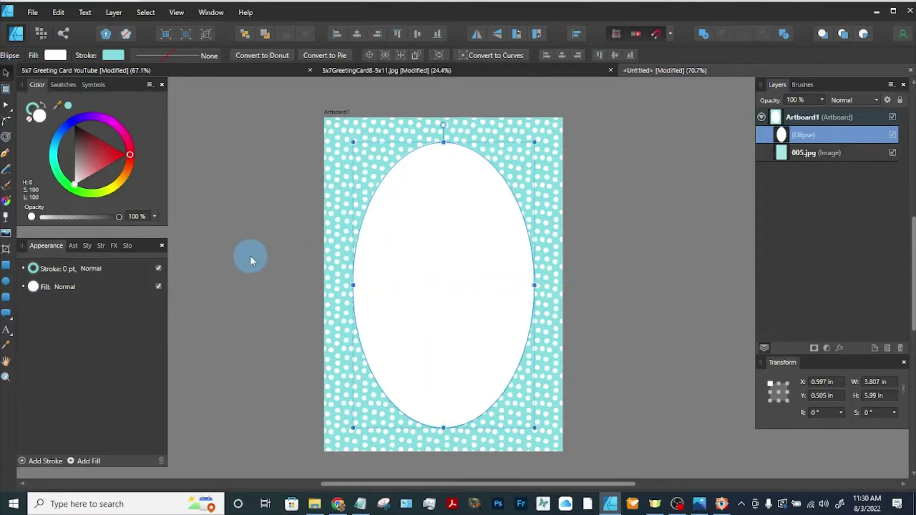
pyautogui.click(238, 260)
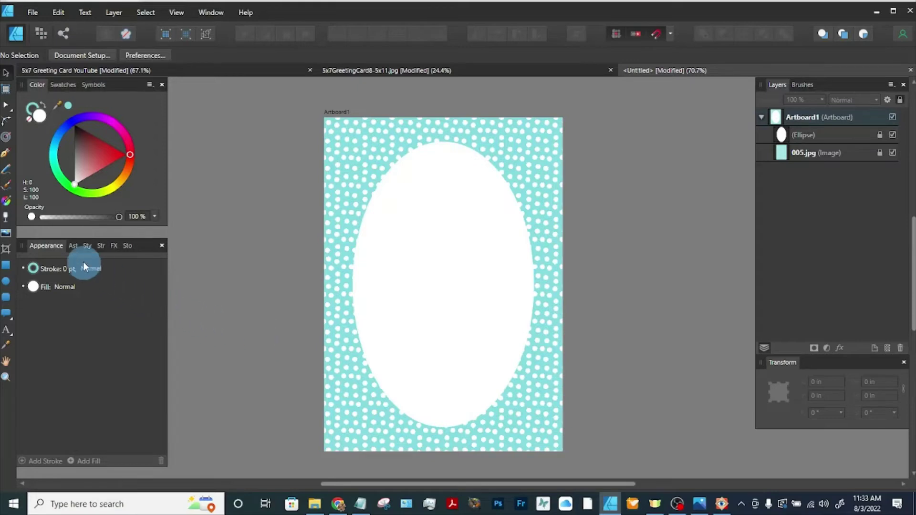
# Create a new category in the Assets panel.
pyautogui.click(77, 245)
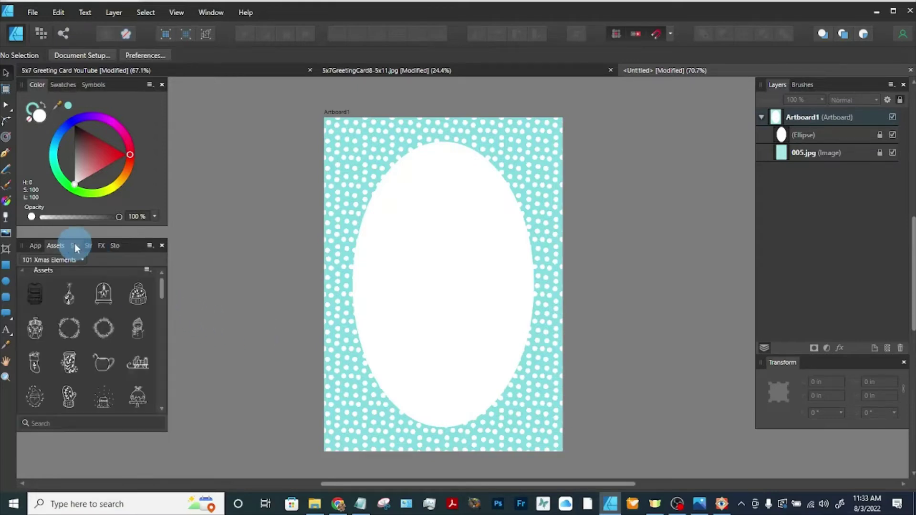
pyautogui.click(150, 245)
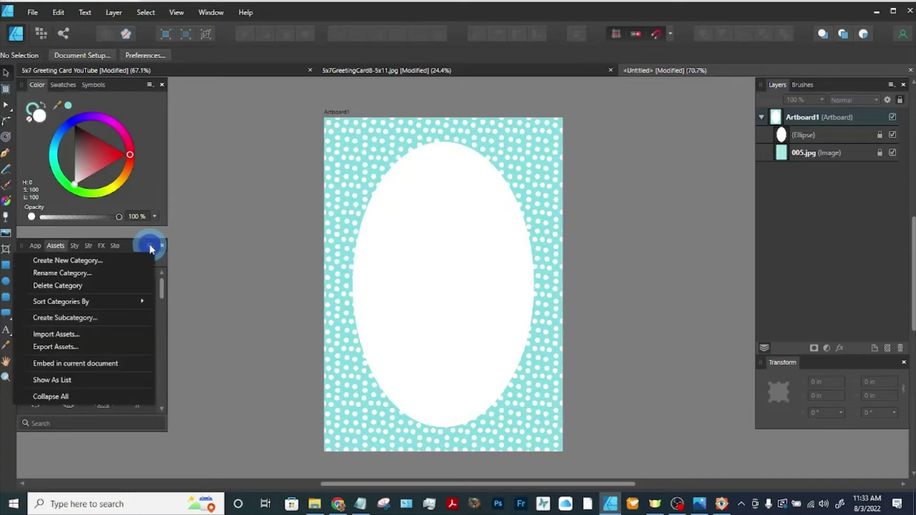
pyautogui.click(70, 260)
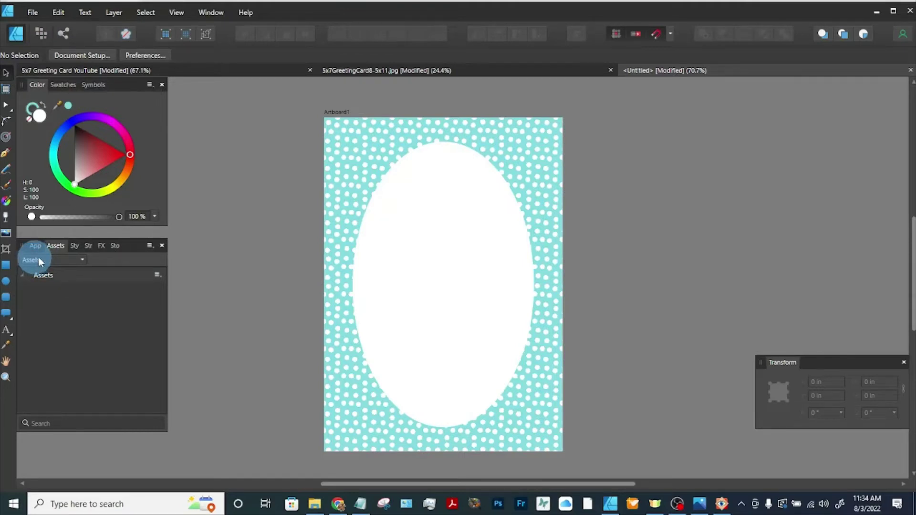
# Rename the new asset category to 'Little Girl Card'.
pyautogui.click(150, 246)
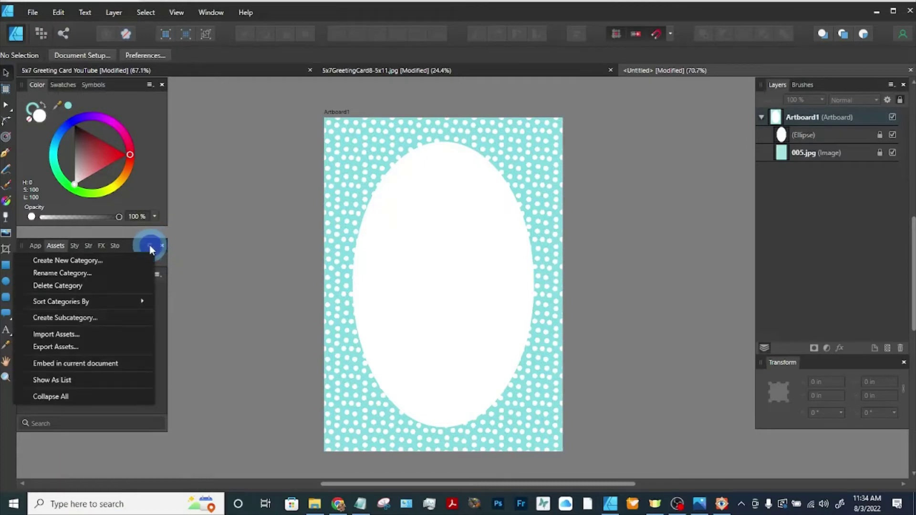
pyautogui.click(84, 275)
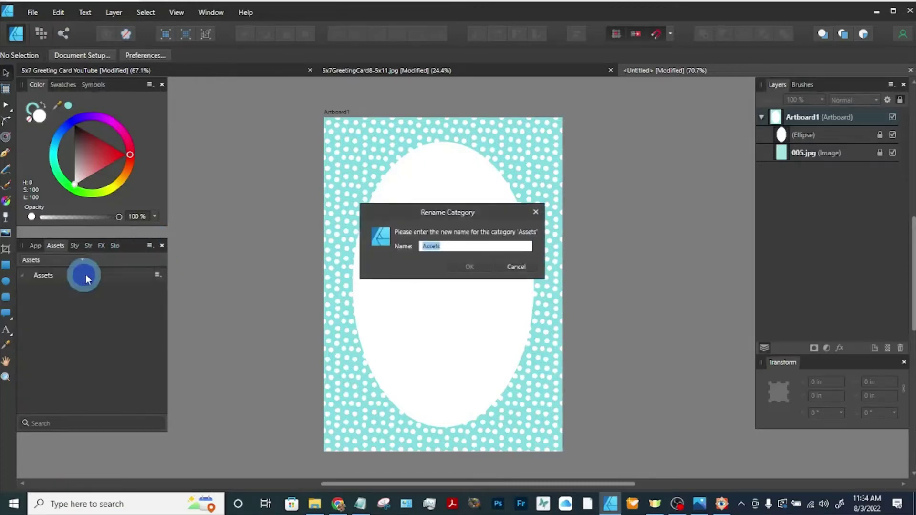
pyautogui.write('Little Girl CAr')
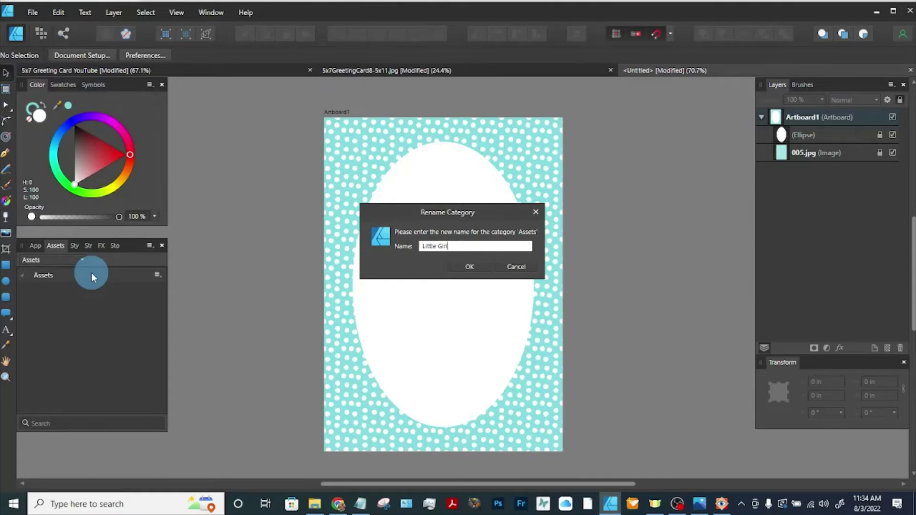
pyautogui.press('BackSpace')
pyautogui.press('BackSpace')
pyautogui.write('ard')
pyautogui.click(470, 267)
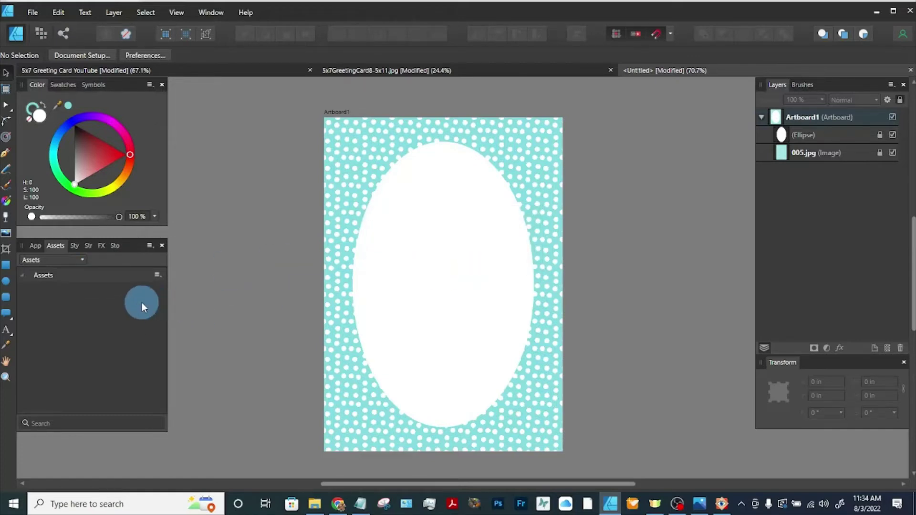
pyautogui.press('p')
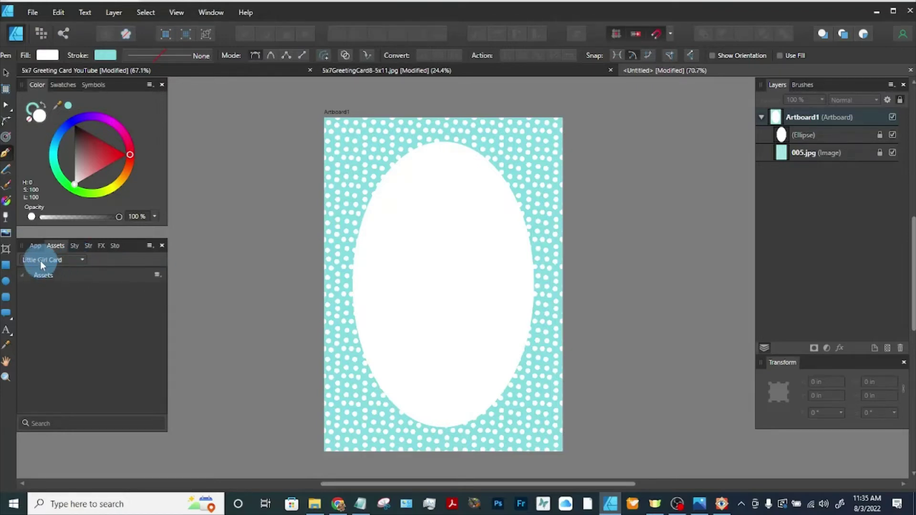
pyautogui.click(157, 274)
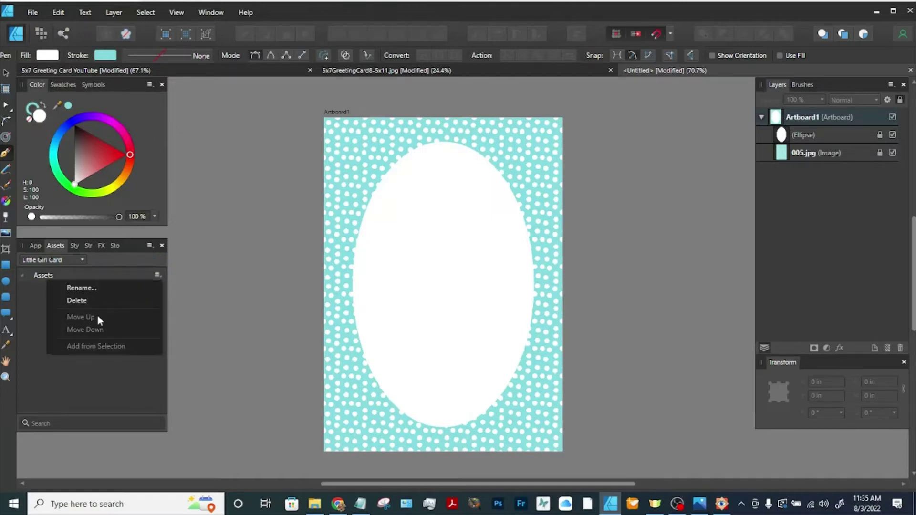
pyautogui.click(221, 255)
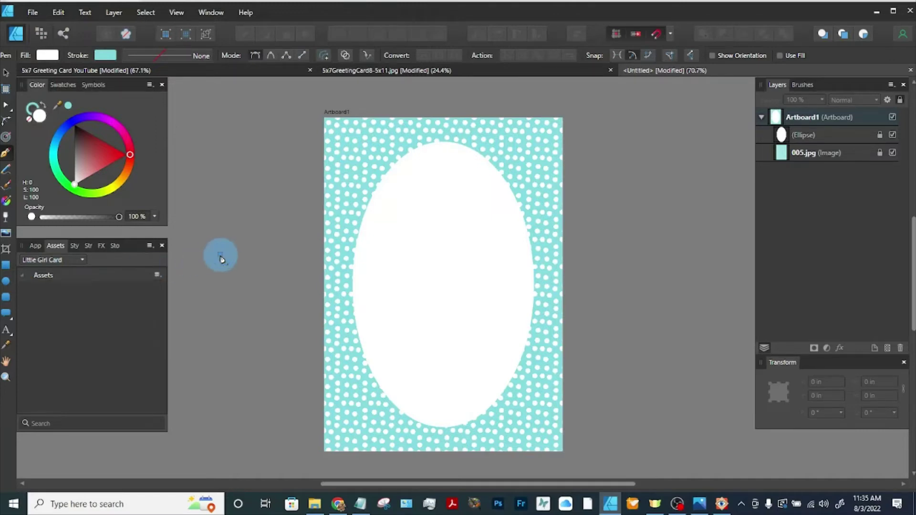
pyautogui.click(220, 255)
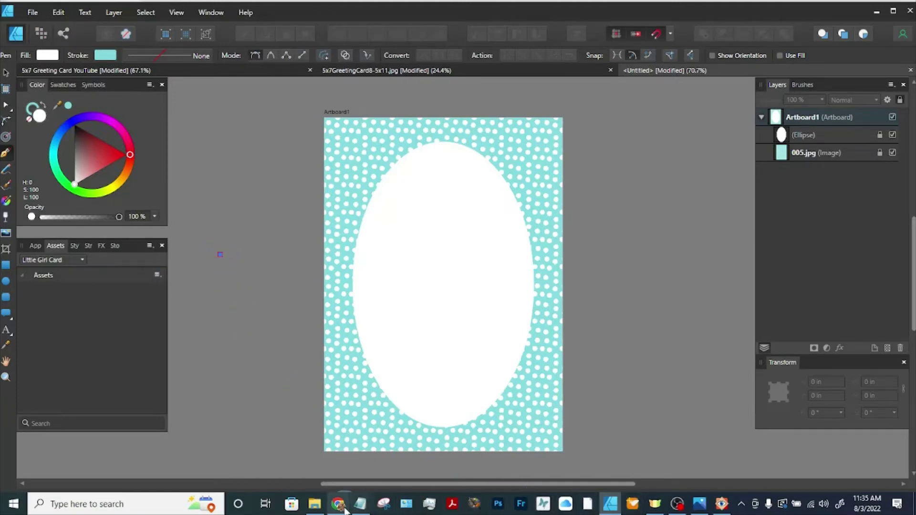
# Drop the 14 images from characters-02.png through watercolor backgrounds-03.png onto the card.
pyautogui.click(320, 509)
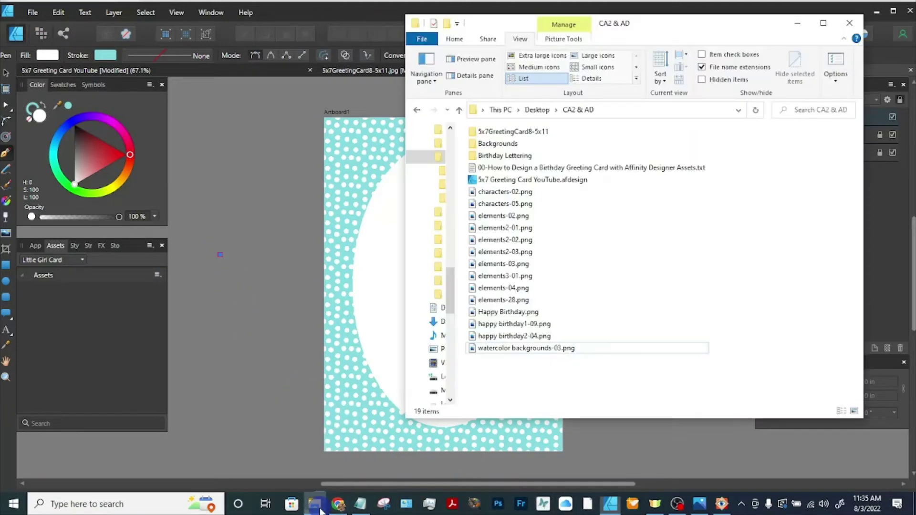
pyautogui.click(522, 191)
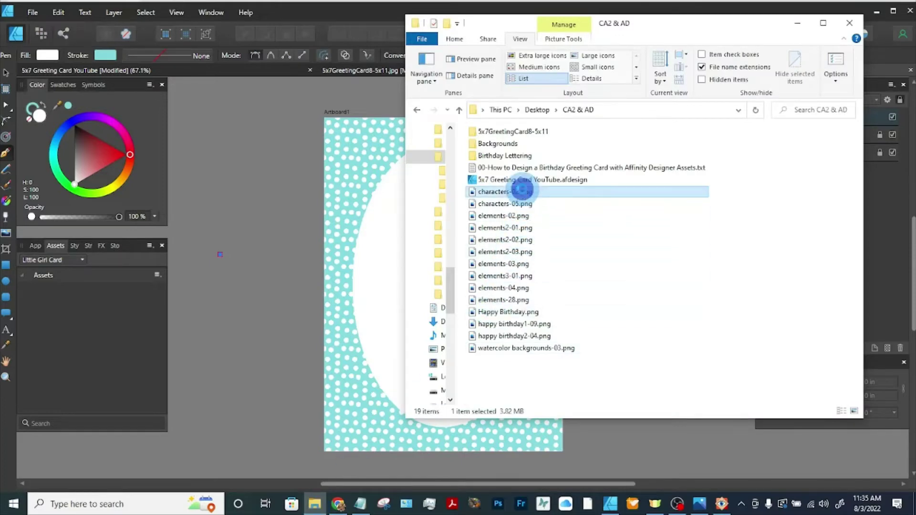
pyautogui.keyDown('shift'); pyautogui.click(529, 346); pyautogui.keyUp('shift')
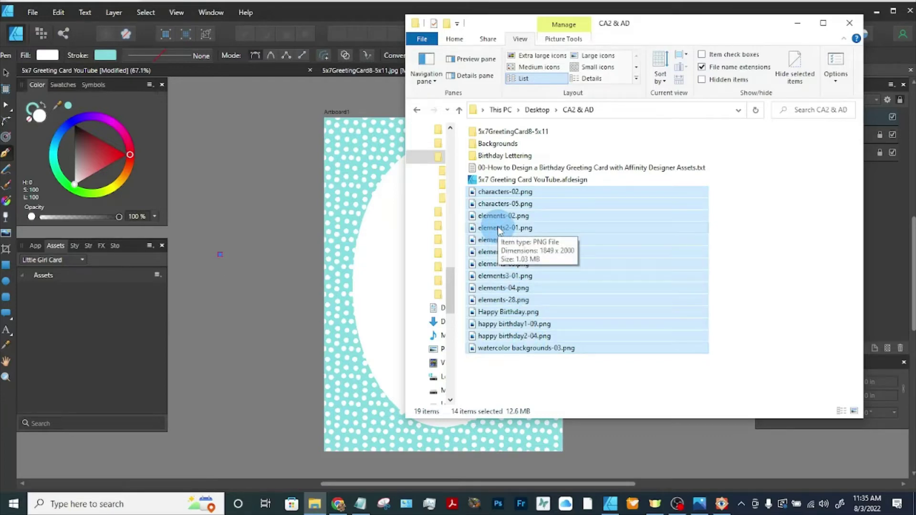
pyautogui.moveTo(499, 230); pyautogui.dragTo(340, 237)
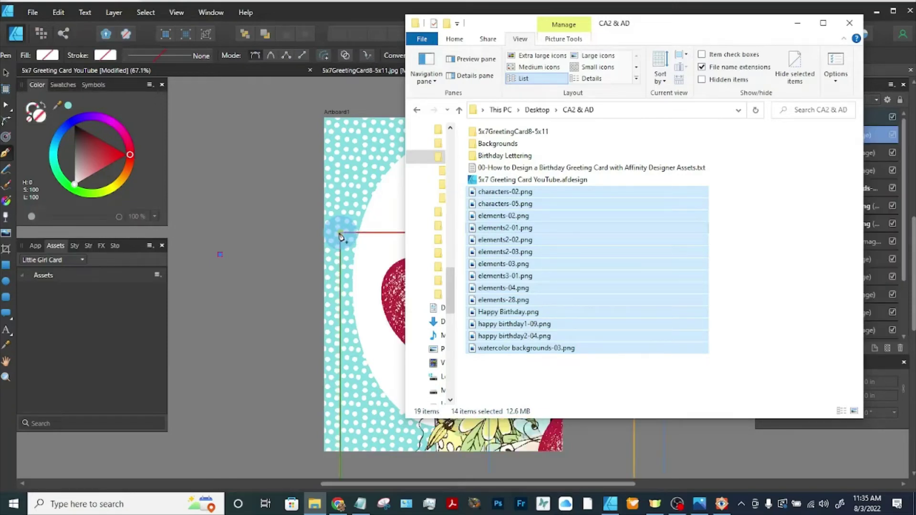
# Select all the imported image layers and add them as assets to Little Girl Card.
pyautogui.click(797, 23)
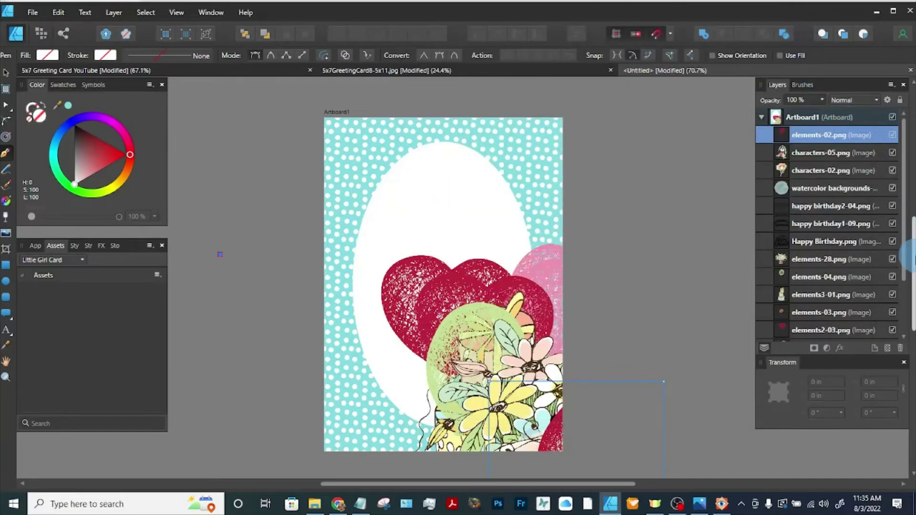
pyautogui.click(906, 243)
pyautogui.moveTo(906, 243); pyautogui.dragTo(906, 279)
pyautogui.click(824, 152)
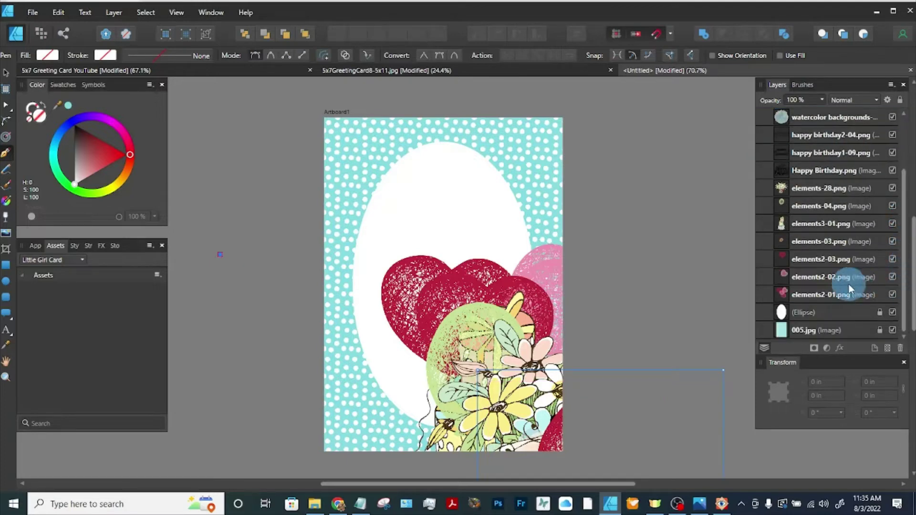
pyautogui.keyDown('shift'); pyautogui.click(826, 296); pyautogui.keyUp('shift')
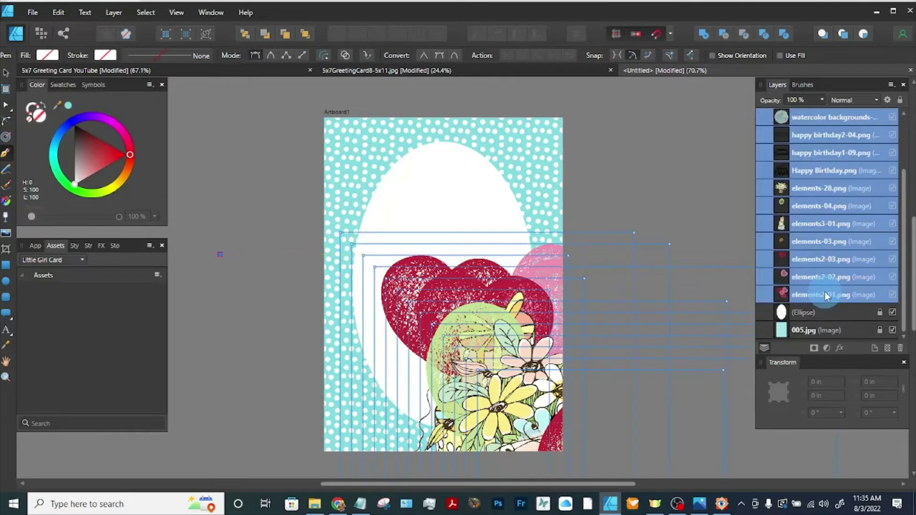
pyautogui.click(156, 274)
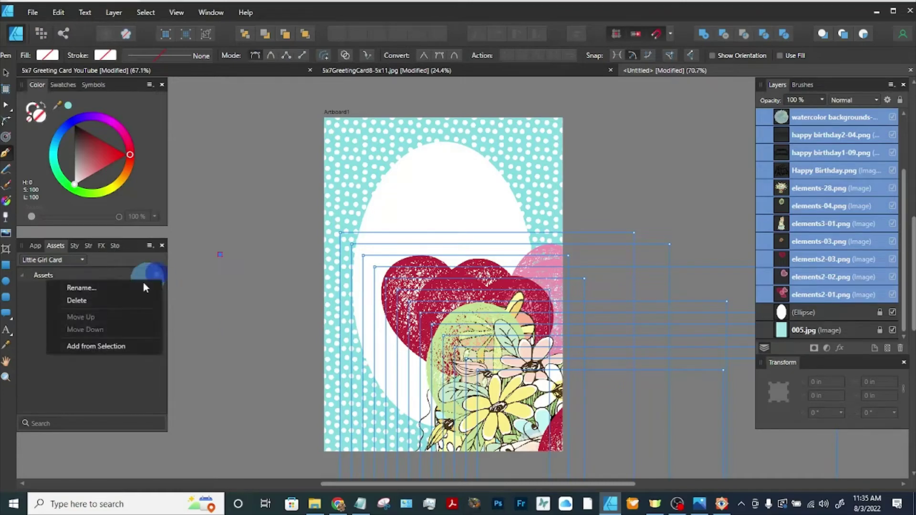
pyautogui.click(91, 346)
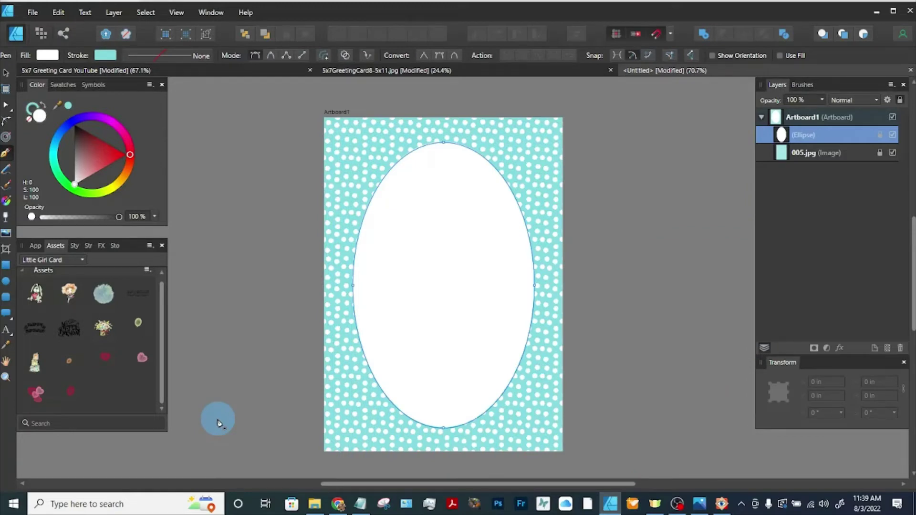
# Place the curly-haired girl (characters-02) from assets, resized to sit inside the oval.
pyautogui.click(107, 319)
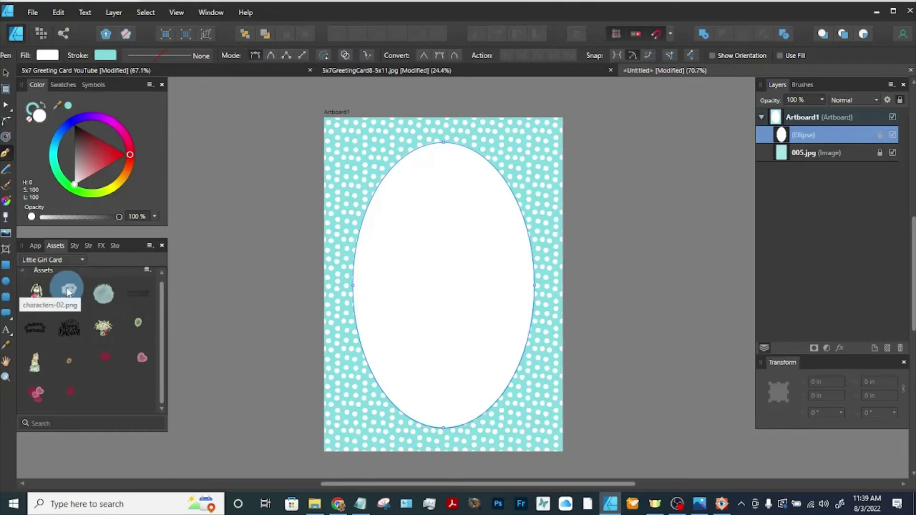
pyautogui.moveTo(69, 292); pyautogui.dragTo(388, 385)
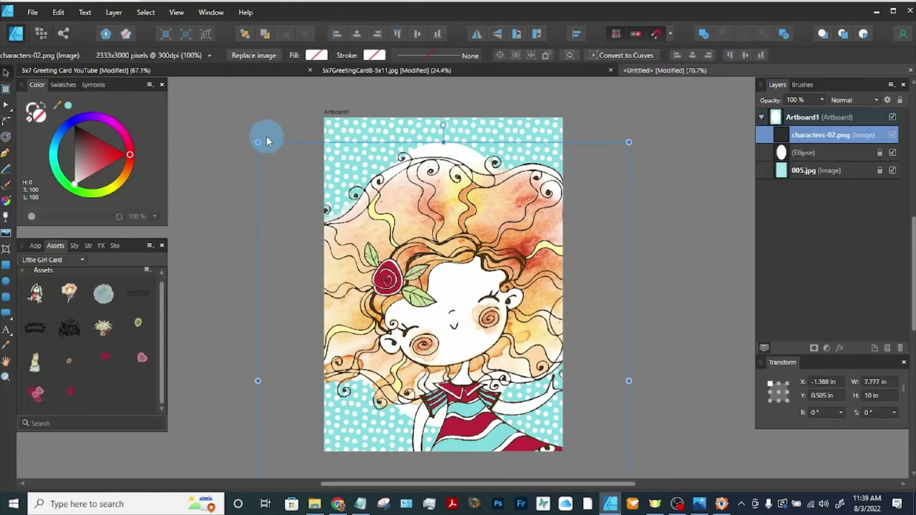
pyautogui.moveTo(253, 139); pyautogui.dragTo(433, 303)
pyautogui.moveTo(490, 335); pyautogui.dragTo(384, 268)
pyautogui.click(247, 145)
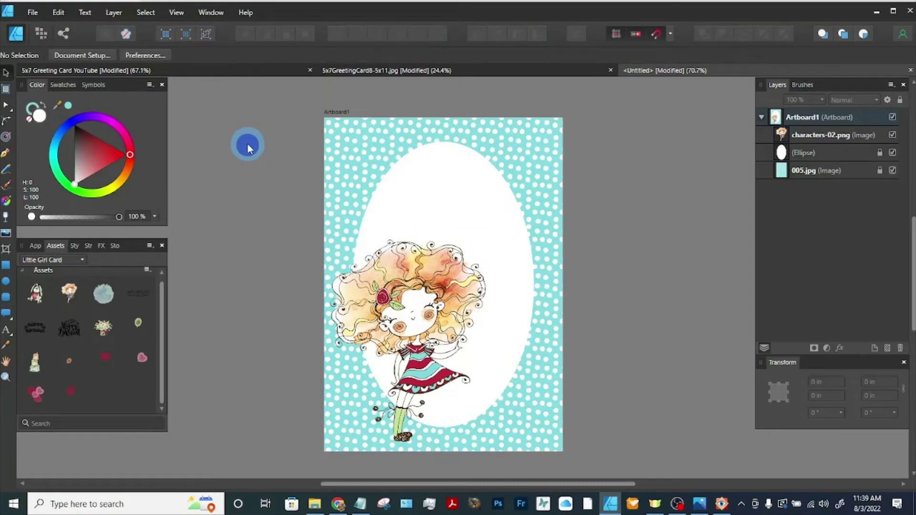
# Add a small heart-holding bunny (characters-05) at the oval's lower right.
pyautogui.moveTo(40, 302); pyautogui.dragTo(414, 261)
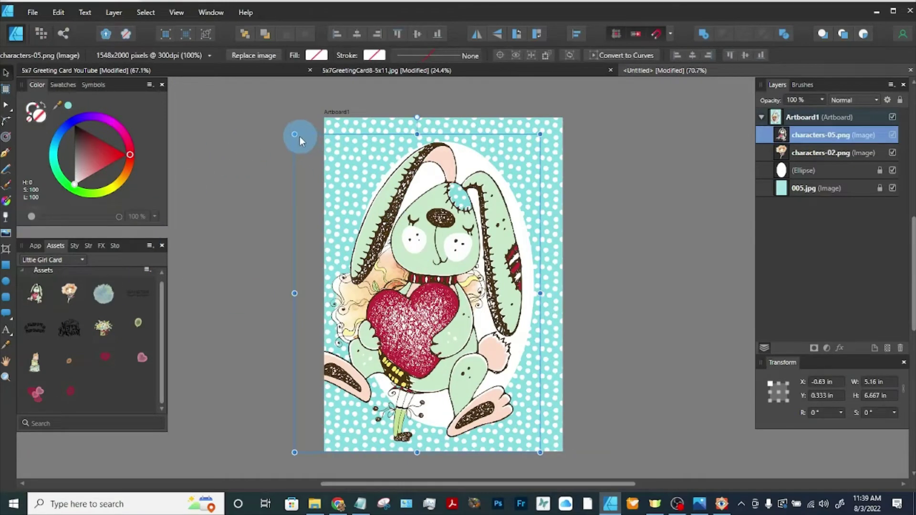
pyautogui.moveTo(296, 134); pyautogui.dragTo(477, 365)
pyautogui.click(242, 214)
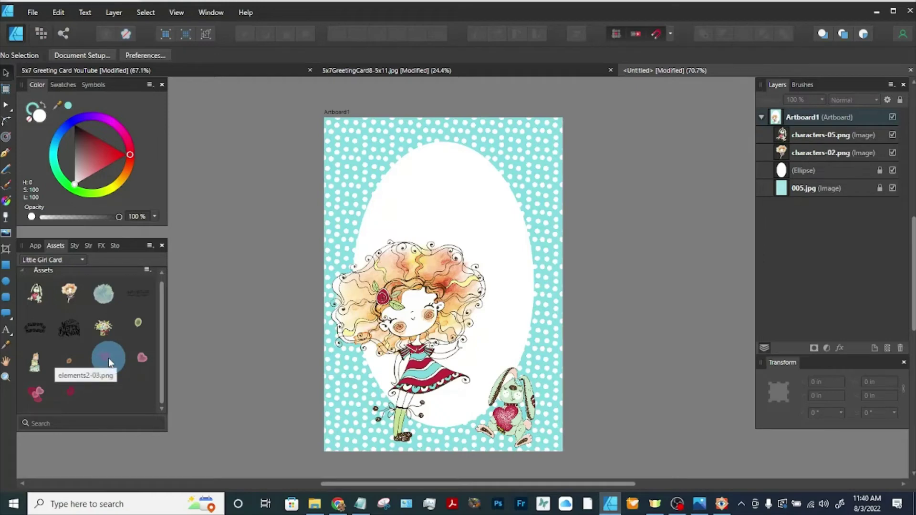
# Place the elements2-03 red heart balloon at upper right, scaled to 2.493 × 3.86 in.
pyautogui.moveTo(108, 358); pyautogui.dragTo(401, 177)
pyautogui.moveTo(376, 126); pyautogui.dragTo(444, 229)
pyautogui.moveTo(525, 280); pyautogui.dragTo(510, 224)
pyautogui.moveTo(421, 161); pyautogui.dragTo(444, 196)
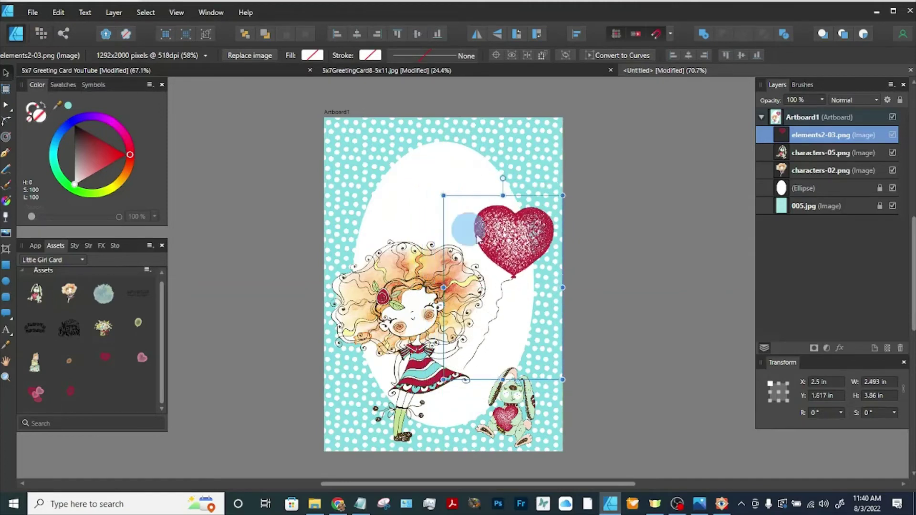
pyautogui.moveTo(529, 248); pyautogui.dragTo(511, 235)
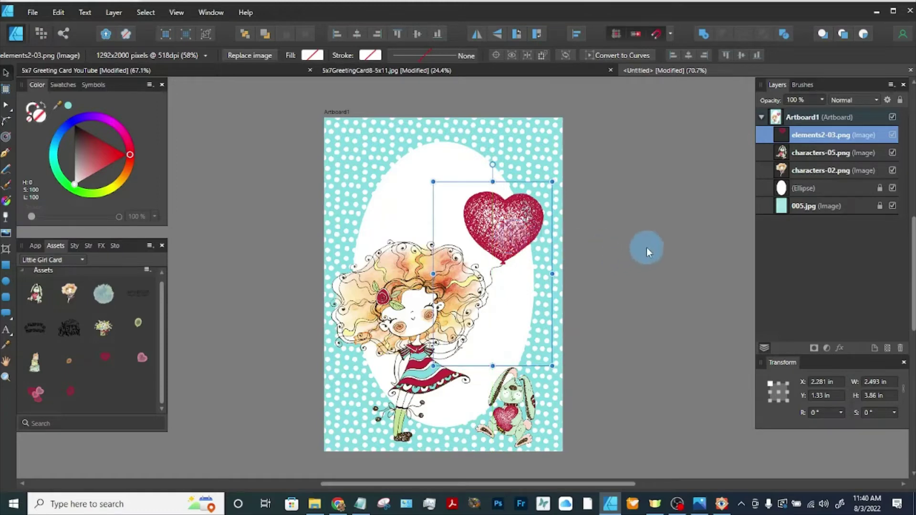
pyautogui.click(236, 164)
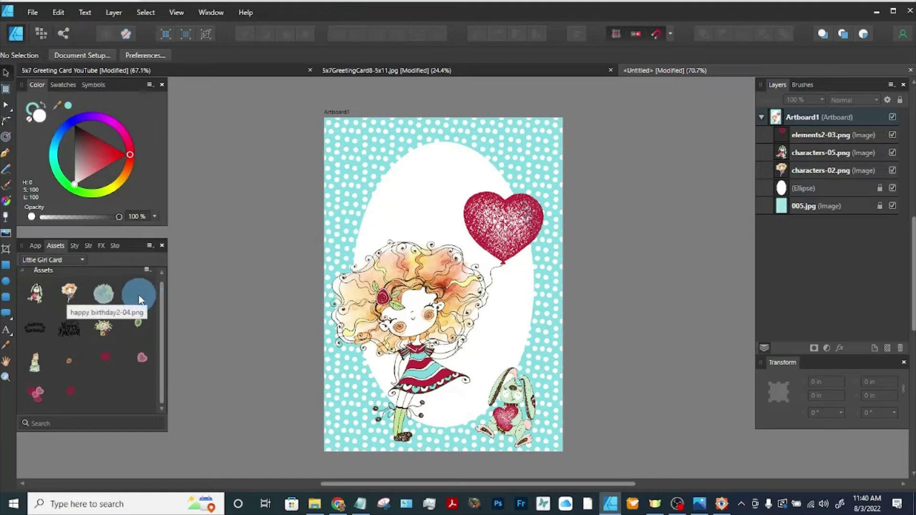
# Add the thin HAPPY BIRTHDAY and flower Happy Birthday lettering beside the card and shrink both.
pyautogui.moveTo(345, 483); pyautogui.dragTo(273, 483)
pyautogui.moveTo(147, 291); pyautogui.dragTo(329, 265)
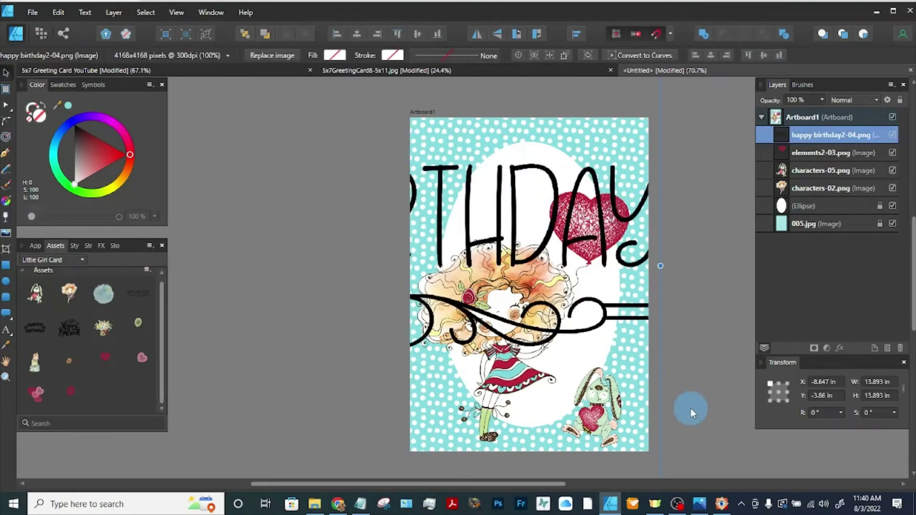
pyautogui.scroll(-2, 690, 408)
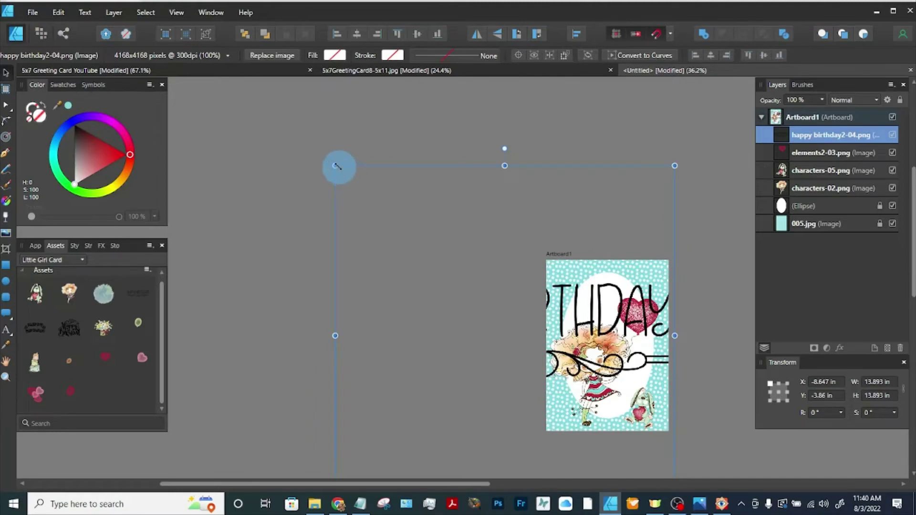
pyautogui.moveTo(336, 166); pyautogui.dragTo(571, 402)
pyautogui.moveTo(637, 410); pyautogui.dragTo(427, 226)
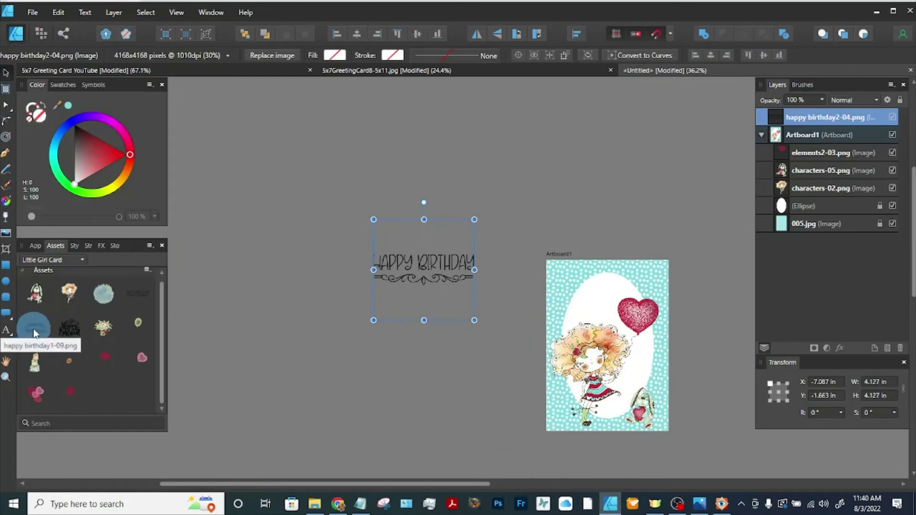
pyautogui.moveTo(42, 338); pyautogui.dragTo(310, 348)
pyautogui.moveTo(478, 173); pyautogui.dragTo(214, 385)
pyautogui.moveTo(207, 434); pyautogui.dragTo(437, 303)
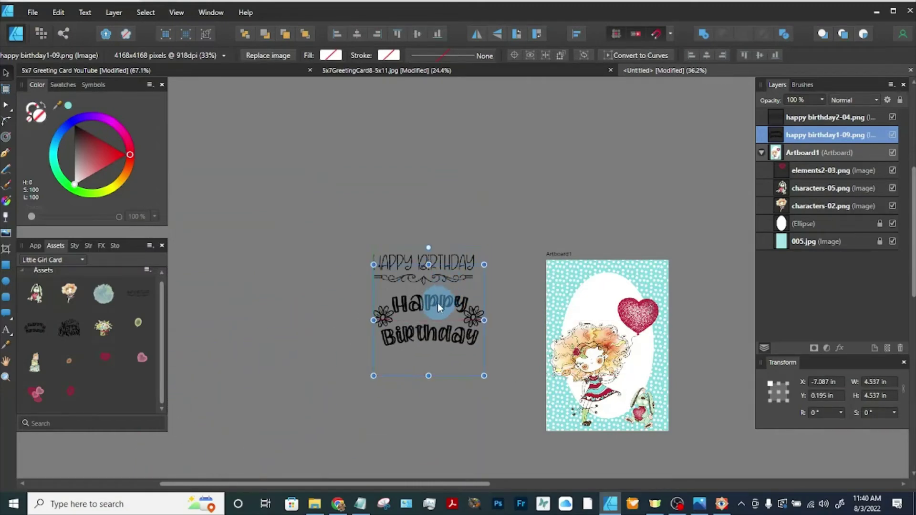
# Add the script Happy Birthday lettering, shrink it and try it at the card's top left.
pyautogui.click(67, 329)
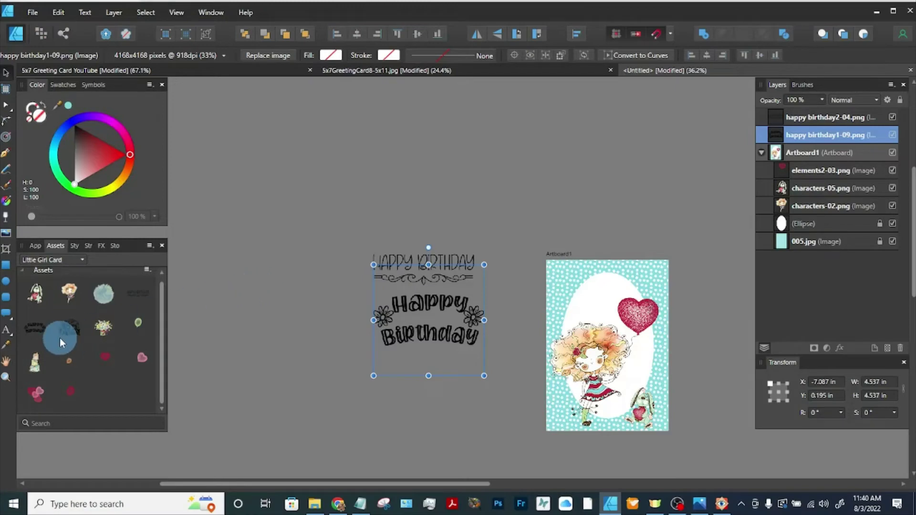
pyautogui.moveTo(61, 336); pyautogui.dragTo(273, 328)
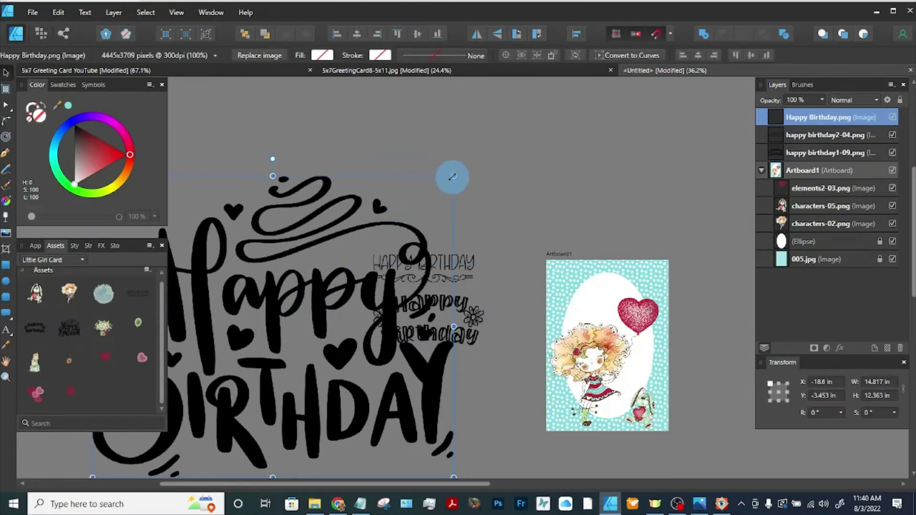
pyautogui.moveTo(452, 176); pyautogui.dragTo(452, 413)
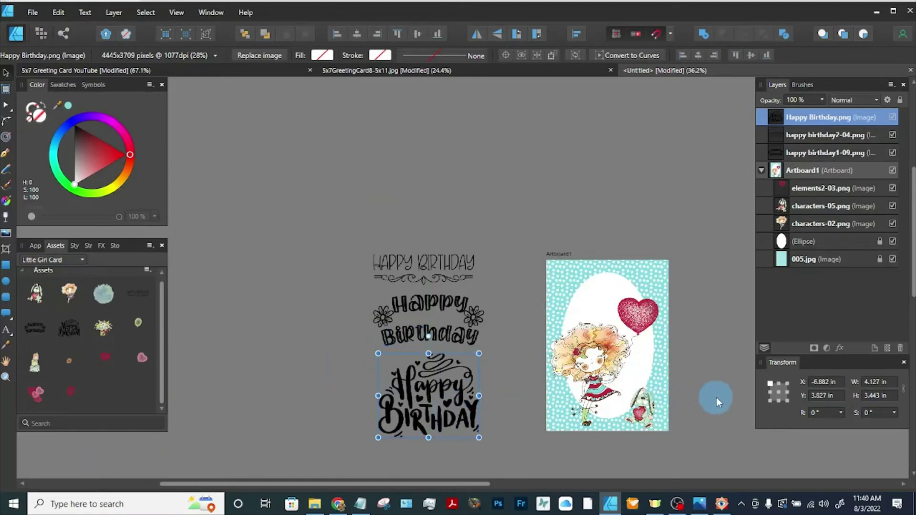
pyautogui.scroll(2, 717, 397)
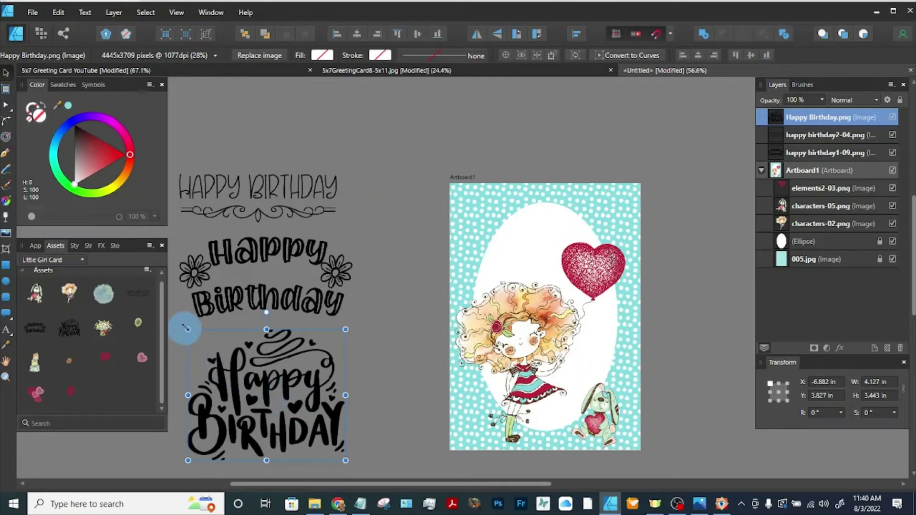
pyautogui.moveTo(188, 329); pyautogui.dragTo(248, 382)
pyautogui.moveTo(292, 419); pyautogui.dragTo(510, 236)
pyautogui.click(364, 400)
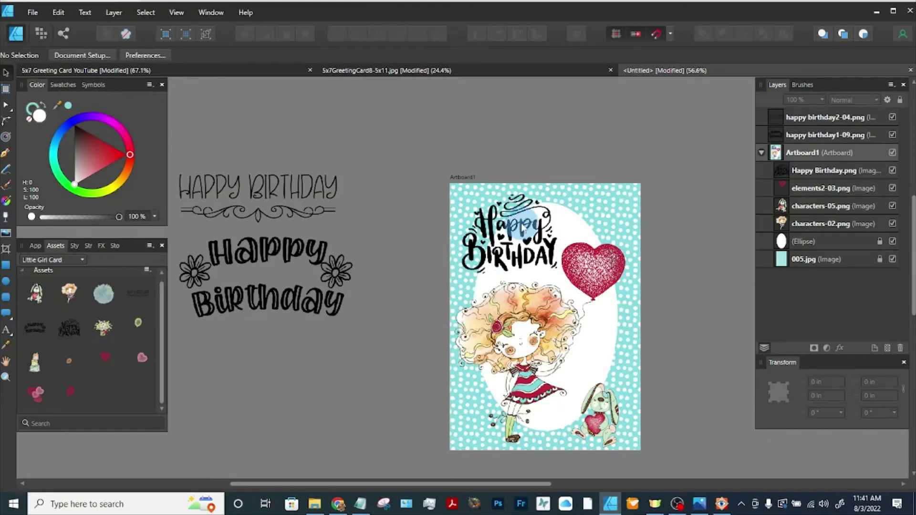
pyautogui.moveTo(521, 223); pyautogui.dragTo(269, 389)
# Try the shrunken flower Happy Birthday lettering at the card's top left, then move it back off.
pyautogui.click(245, 253)
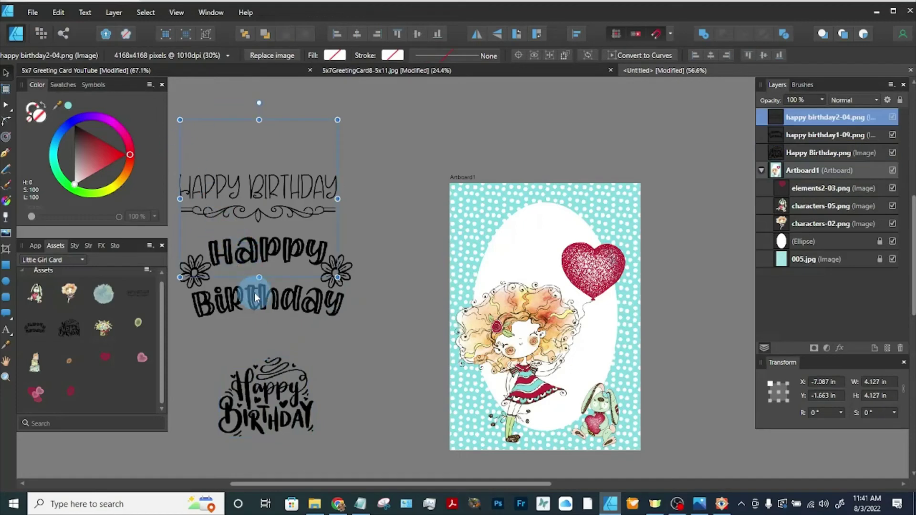
pyautogui.click(248, 294)
pyautogui.moveTo(180, 191); pyautogui.dragTo(250, 262)
pyautogui.moveTo(291, 300); pyautogui.dragTo(504, 220)
pyautogui.click(373, 315)
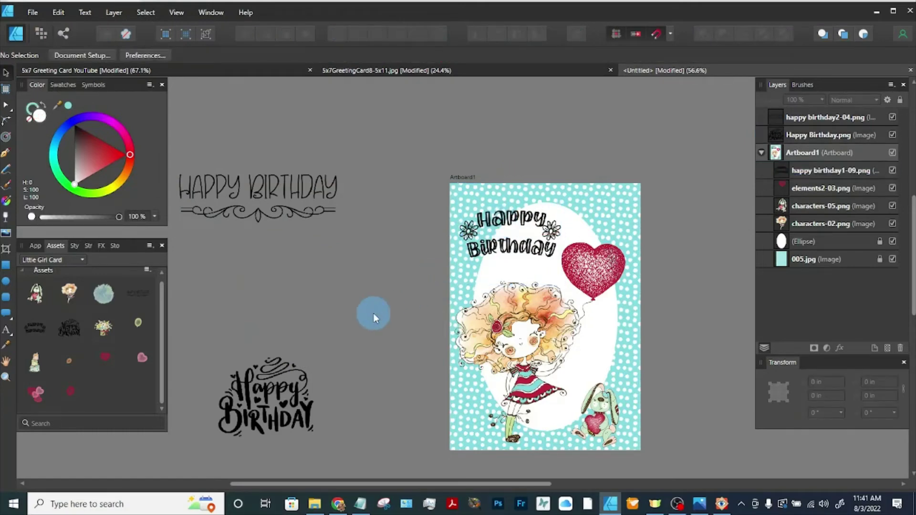
pyautogui.moveTo(508, 245); pyautogui.dragTo(247, 303)
# Try the shrunken thin HAPPY BIRTHDAY lettering at the card's top, then move it back off.
pyautogui.click(259, 200)
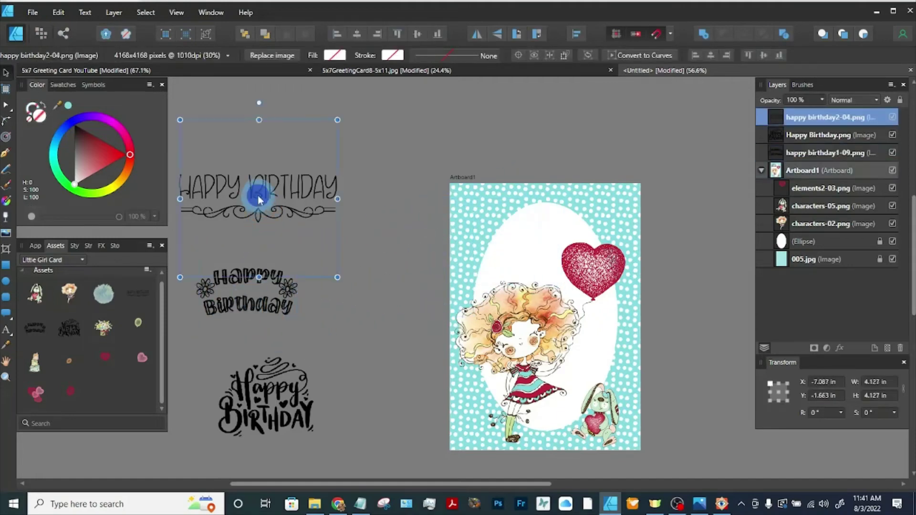
pyautogui.moveTo(180, 120); pyautogui.dragTo(235, 176)
pyautogui.moveTo(267, 218); pyautogui.dragTo(503, 227)
pyautogui.click(385, 285)
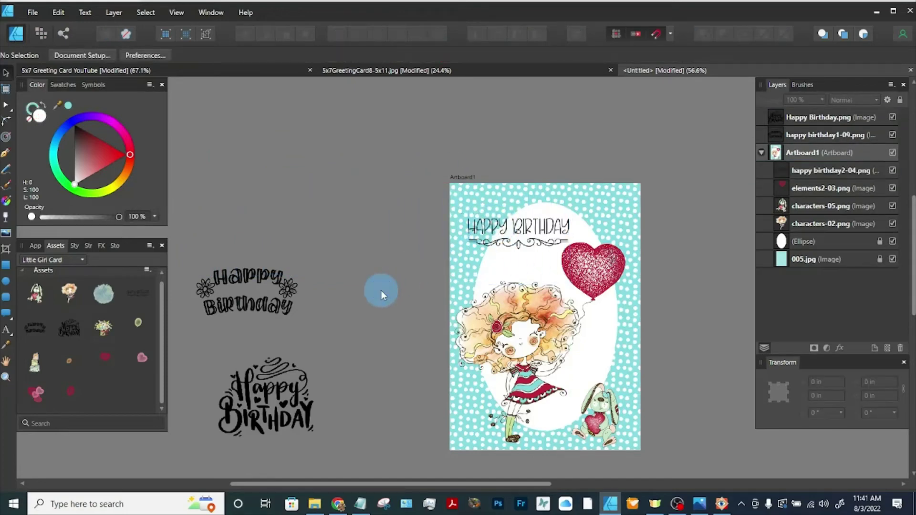
pyautogui.click(517, 231)
pyautogui.moveTo(516, 231); pyautogui.dragTo(294, 208)
# Place the script Happy Birthday at the card's top left and delete the thin and flower versions.
pyautogui.moveTo(260, 396); pyautogui.dragTo(504, 242)
pyautogui.click(364, 359)
pyautogui.click(342, 205)
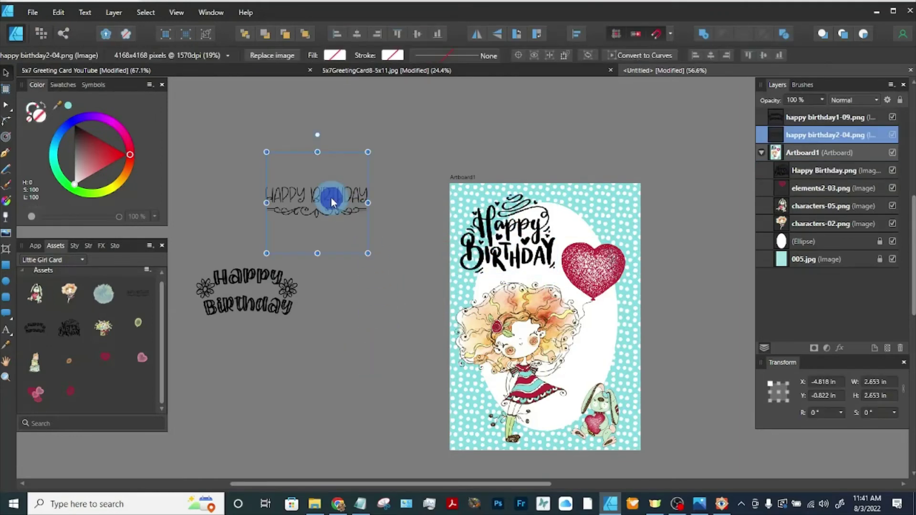
pyautogui.press('Delete')
pyautogui.click(270, 285)
pyautogui.press('Delete')
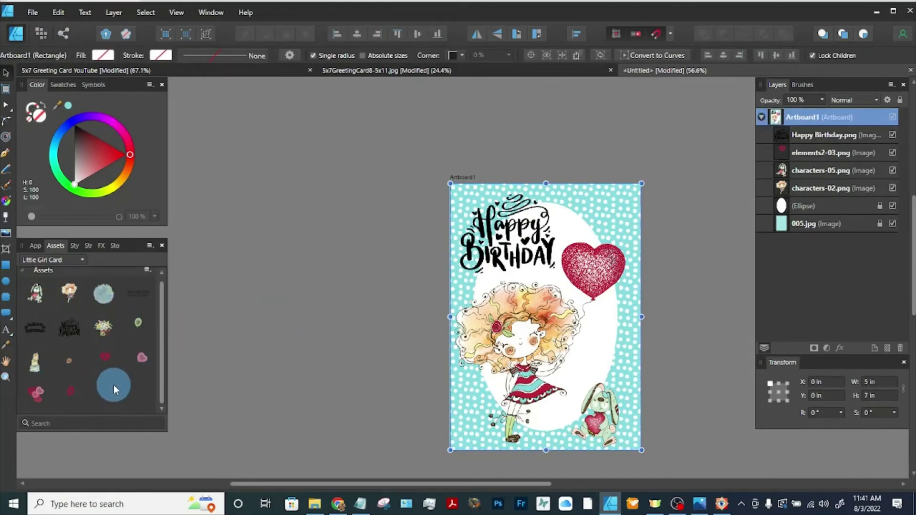
pyautogui.moveTo(107, 325); pyautogui.dragTo(313, 293)
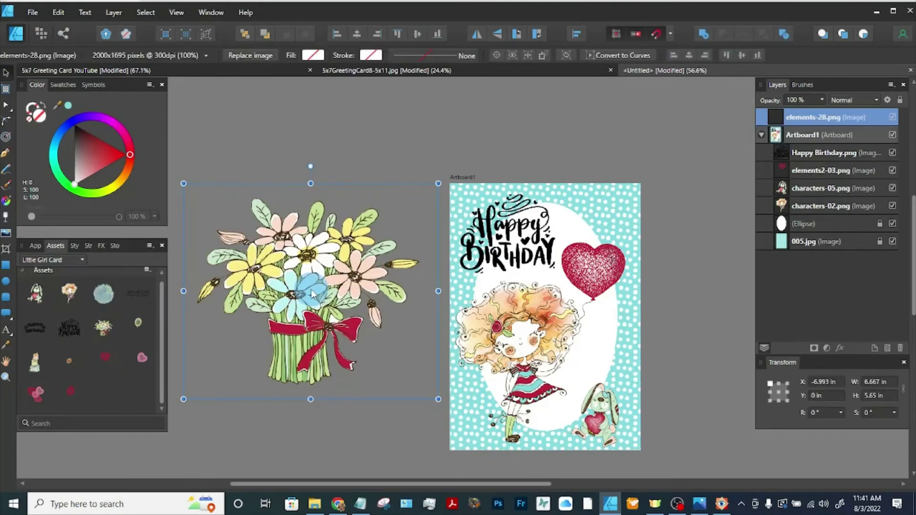
pyautogui.press('Delete')
pyautogui.moveTo(35, 362); pyautogui.dragTo(289, 311)
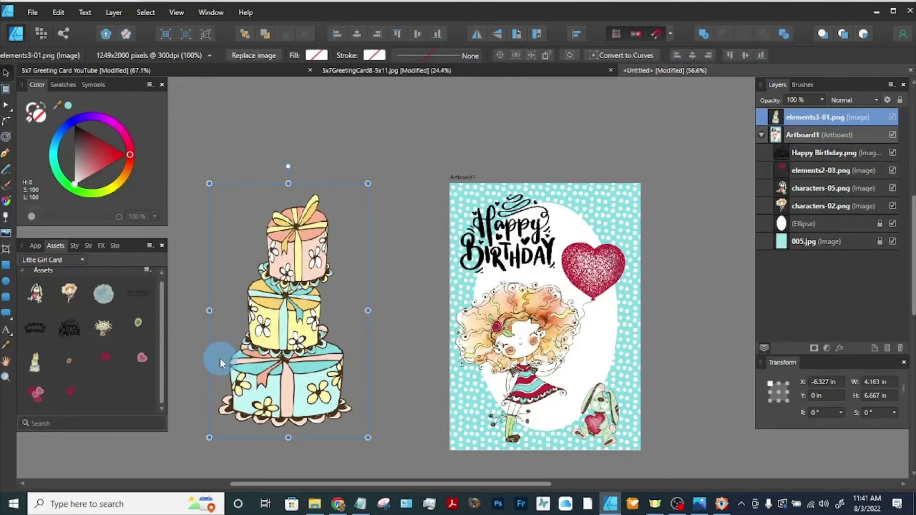
pyautogui.press('Delete')
pyautogui.moveTo(112, 295); pyautogui.dragTo(322, 273)
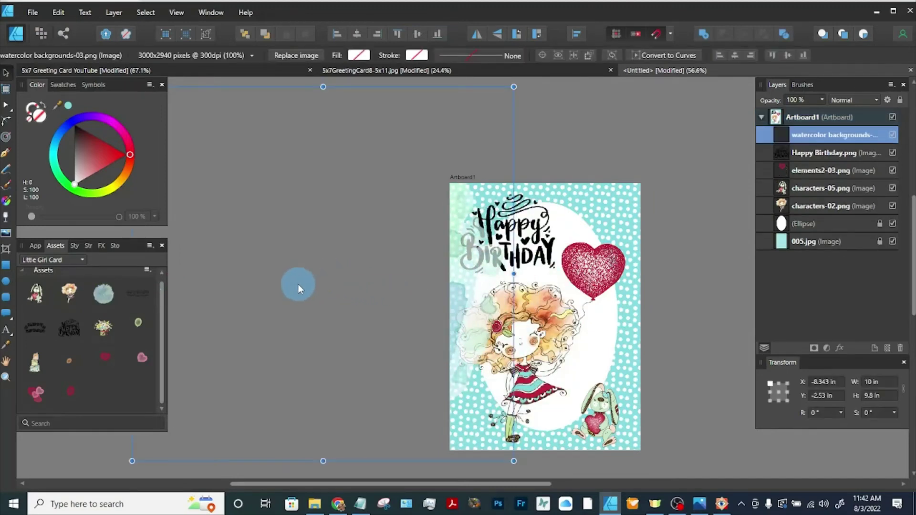
pyautogui.hotkey('ctrl', 'z')
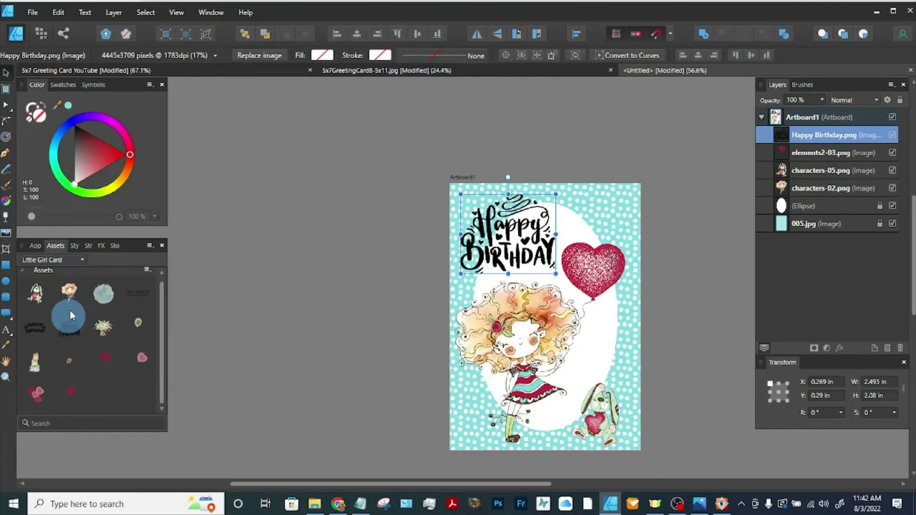
pyautogui.click(292, 336)
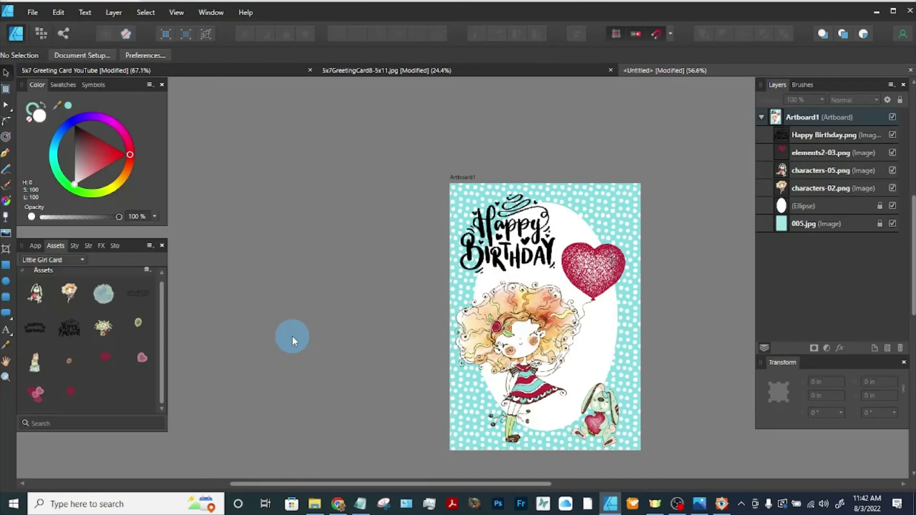
pyautogui.hotkey('ctrl', '+')
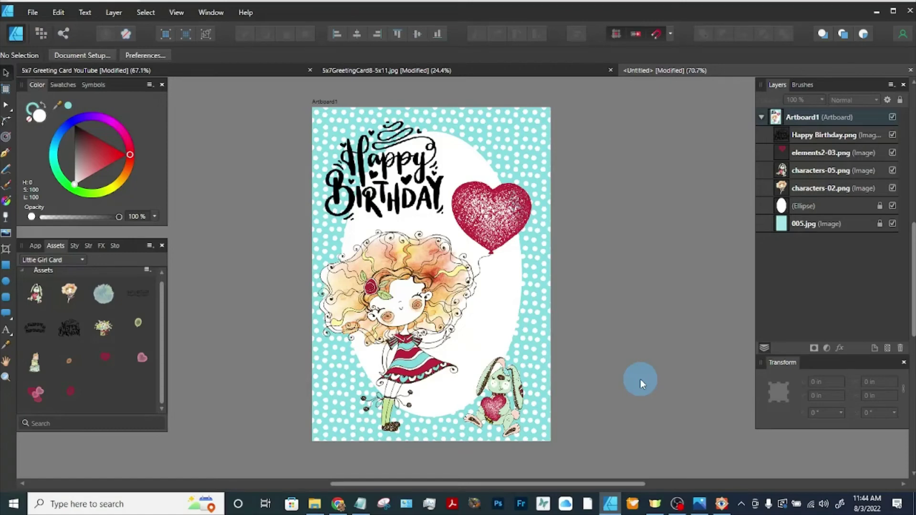
pyautogui.click(354, 70)
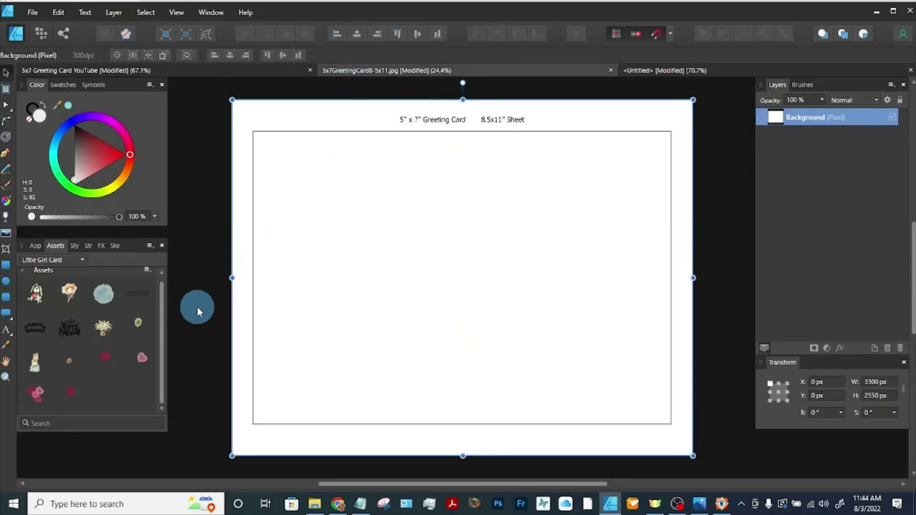
pyautogui.click(656, 71)
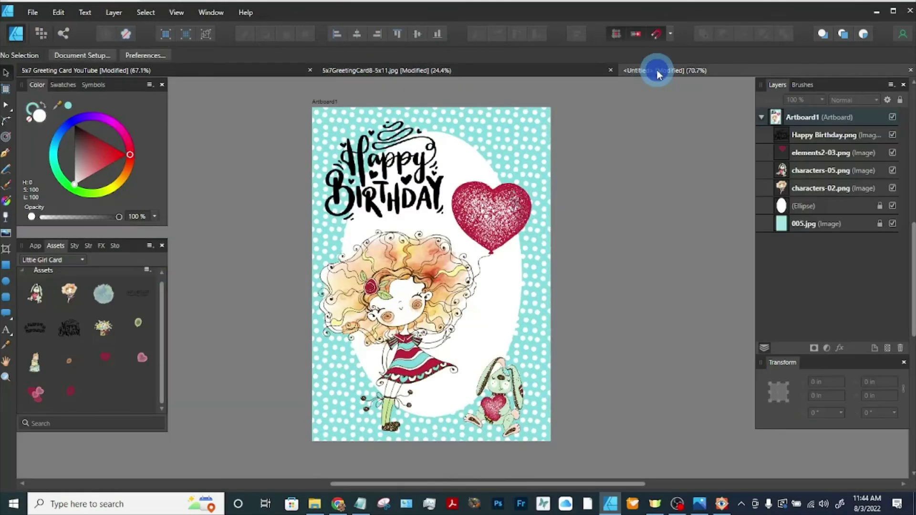
# Export all four card layers as a Whole document JPEG, 1500 × 2100 px at quality 100.
pyautogui.moveTo(270, 99); pyautogui.dragTo(623, 471)
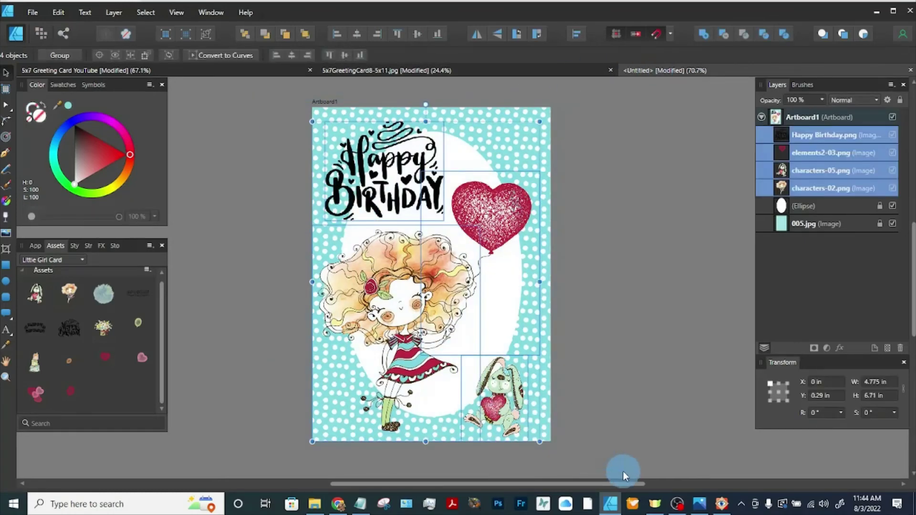
pyautogui.click(33, 13)
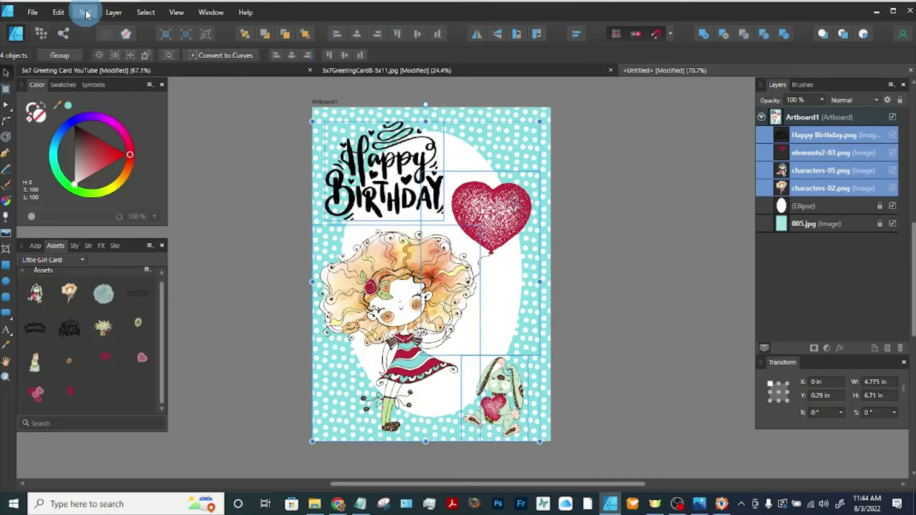
pyautogui.click(34, 13)
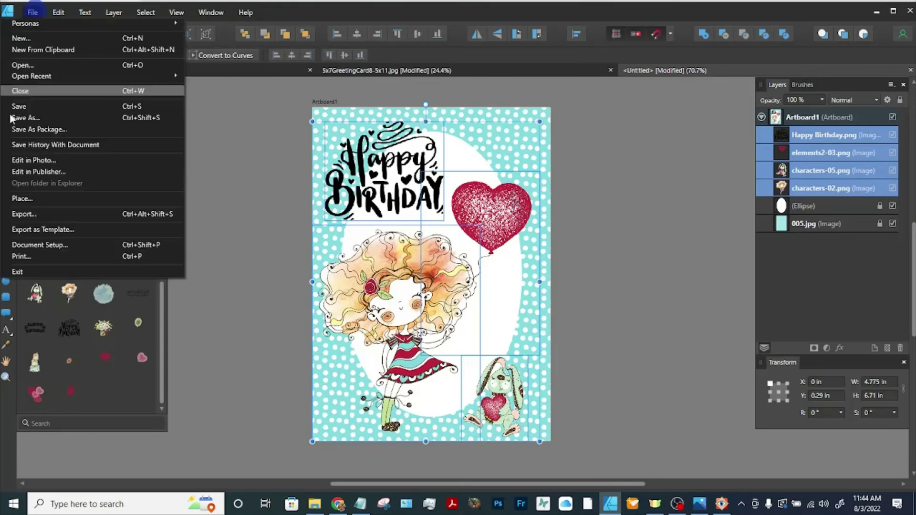
pyautogui.click(27, 213)
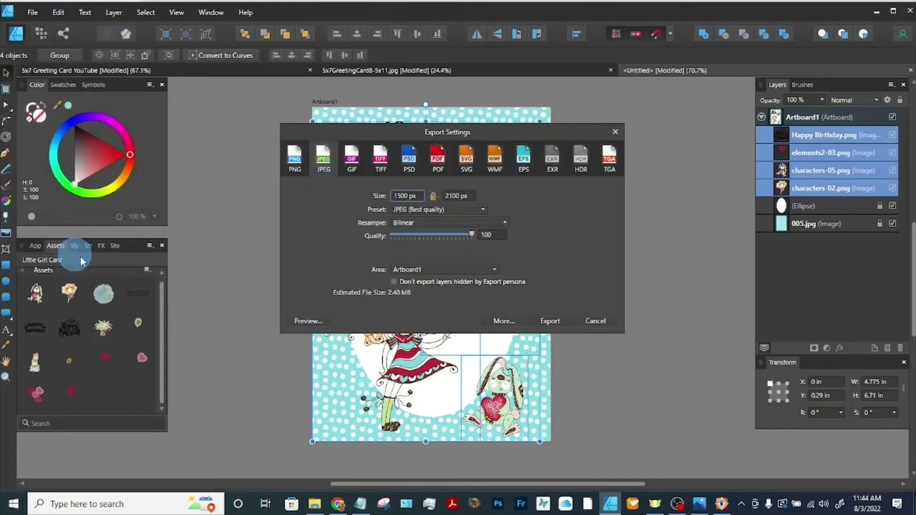
pyautogui.click(325, 165)
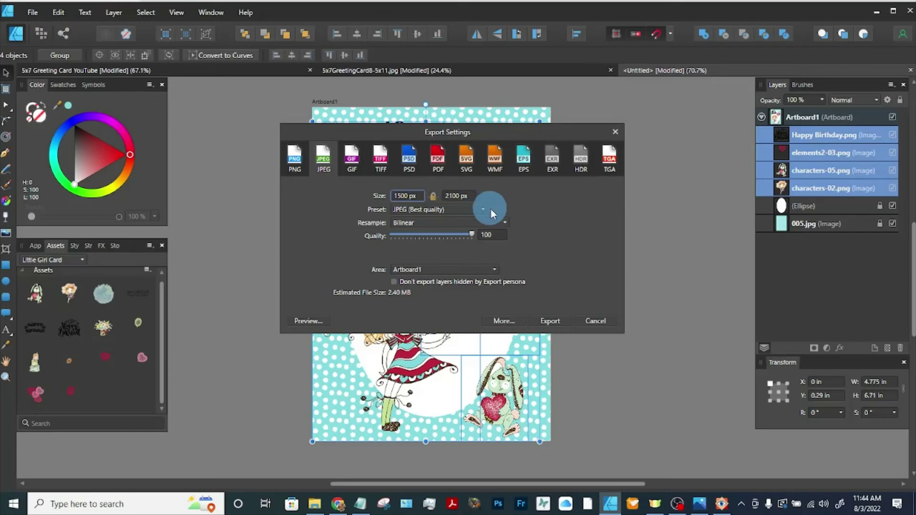
pyautogui.click(496, 268)
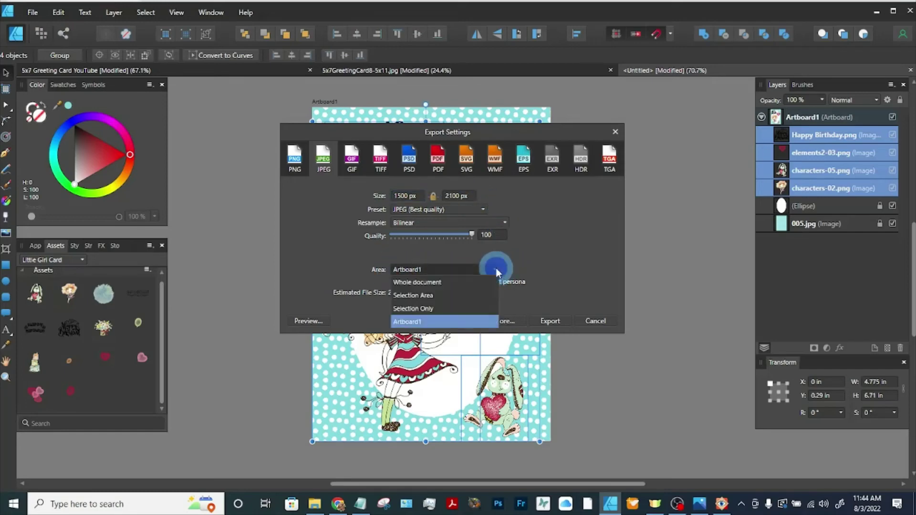
pyautogui.click(426, 284)
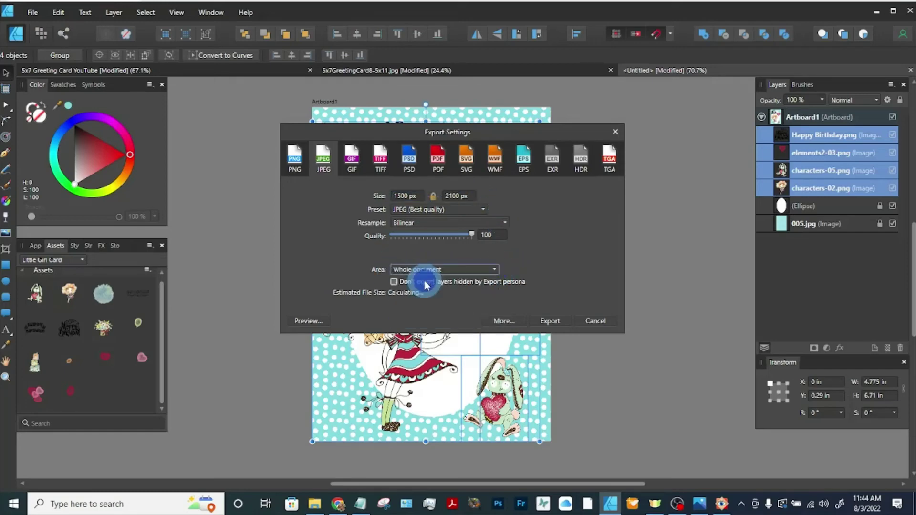
pyautogui.click(550, 321)
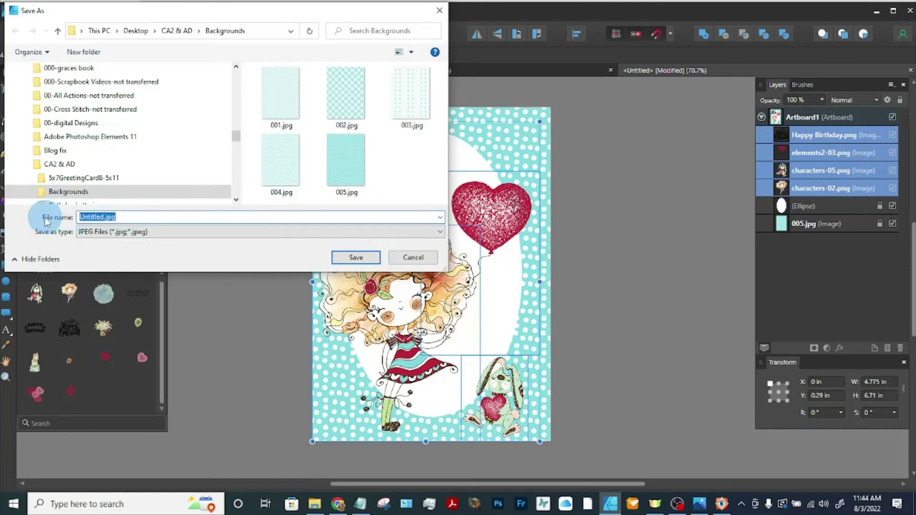
# Save the export as 'Little Girl Birthday' in the CA2 & AD folder.
pyautogui.write('Little Girl birthd')
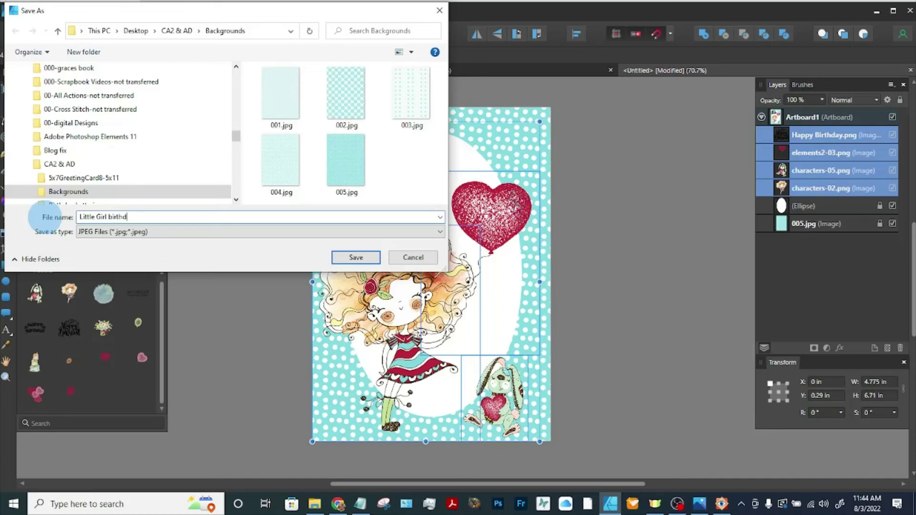
pyautogui.write('ay')
pyautogui.click(109, 217)
pyautogui.press('BackSpace')
pyautogui.write('B')
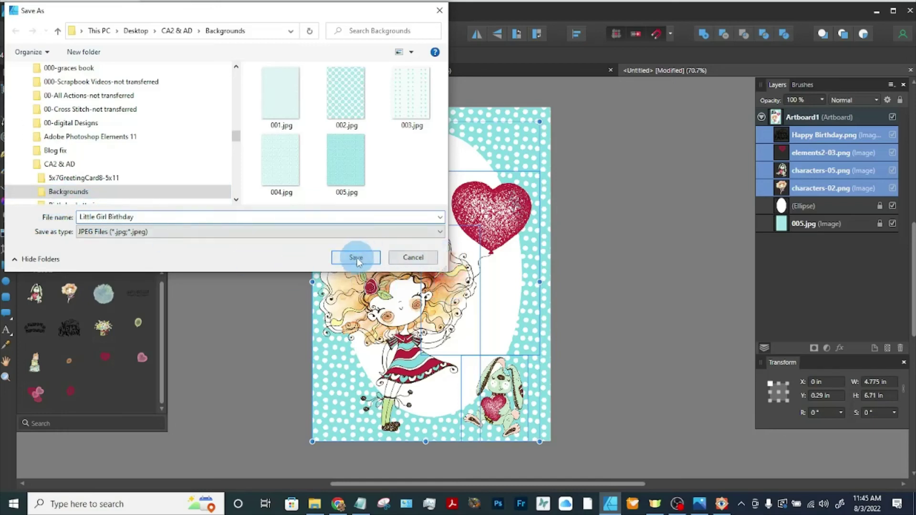
pyautogui.click(59, 163)
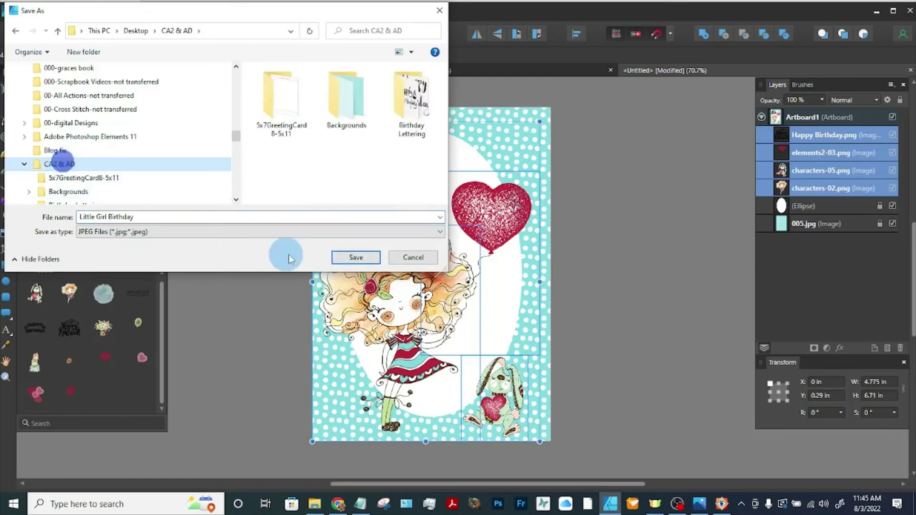
pyautogui.click(355, 257)
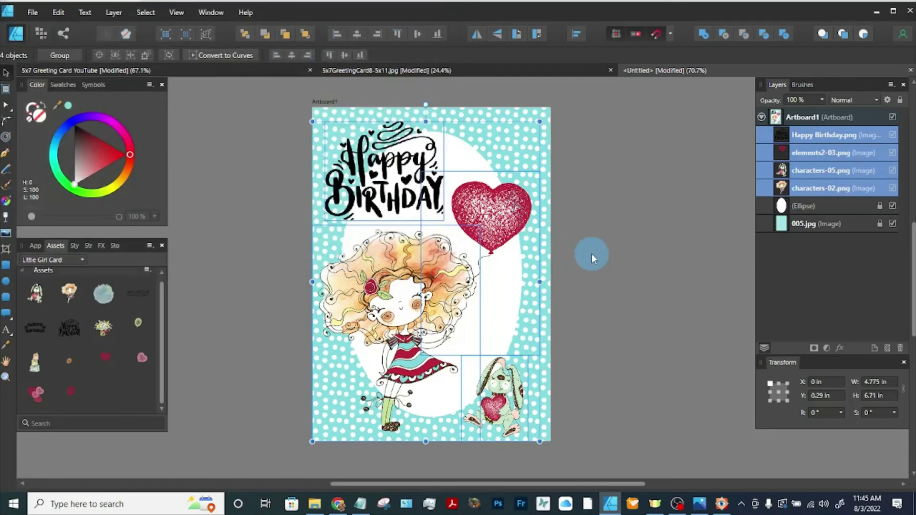
# Deselect the card, open the 5x7GreetingCard8-5x11.jpg template, and clear the Background selection.
pyautogui.click(668, 99)
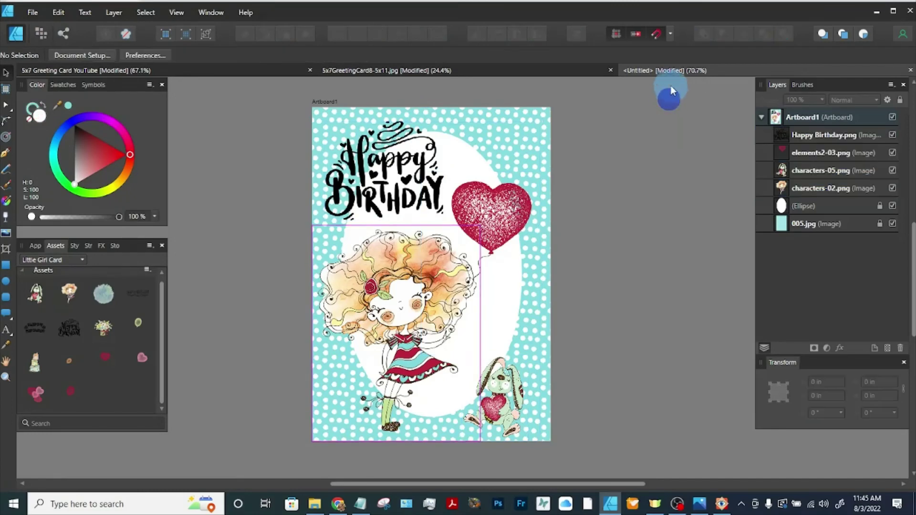
pyautogui.click(395, 70)
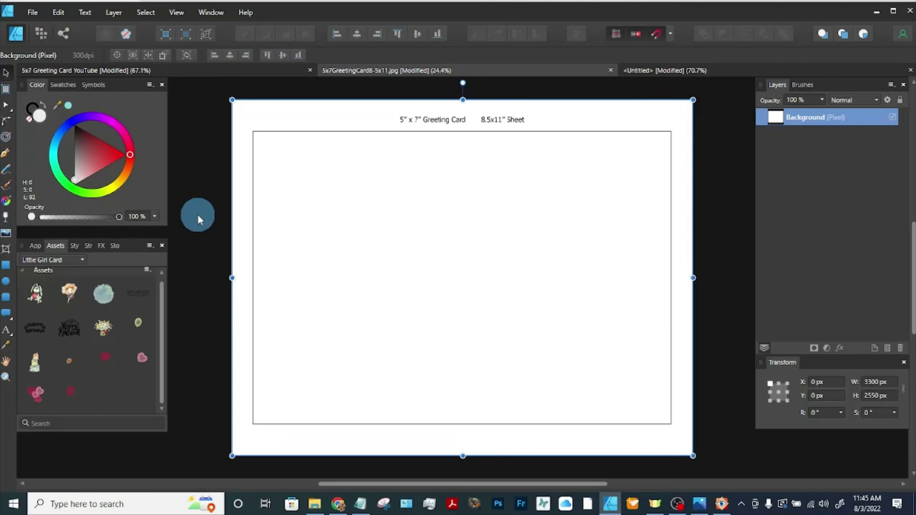
pyautogui.click(201, 180)
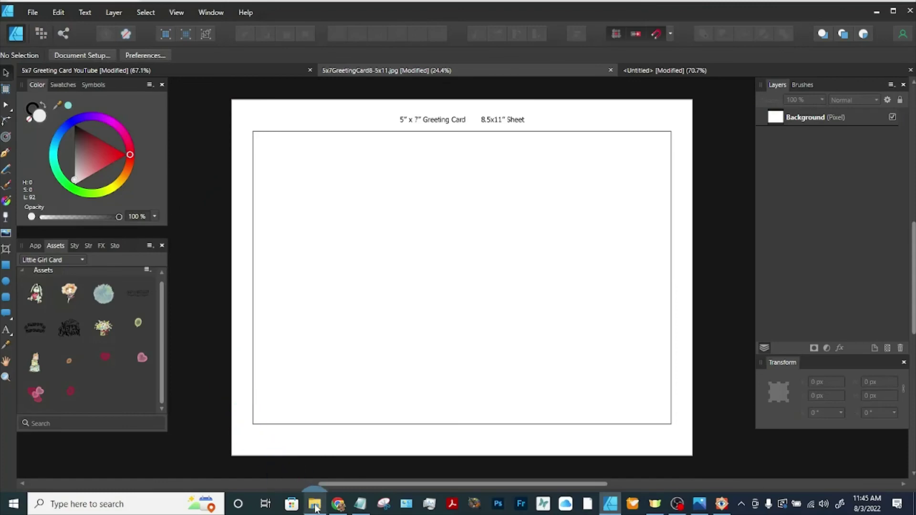
# Drag Little Girl Birthday.jpg from the CA2 & AD folder onto the letter-size template, then minimize Explorer.
pyautogui.moveTo(314, 509)
pyautogui.click(339, 425)
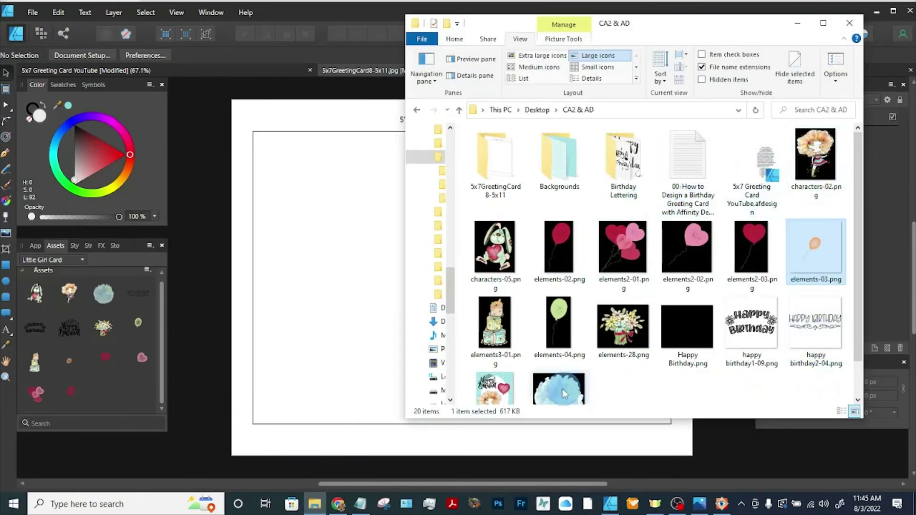
pyautogui.click(489, 388)
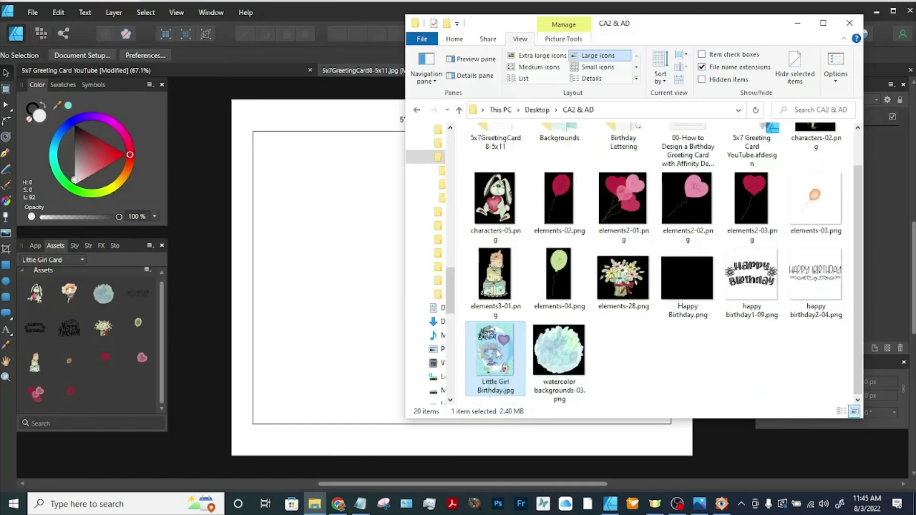
pyautogui.moveTo(497, 352); pyautogui.dragTo(332, 264)
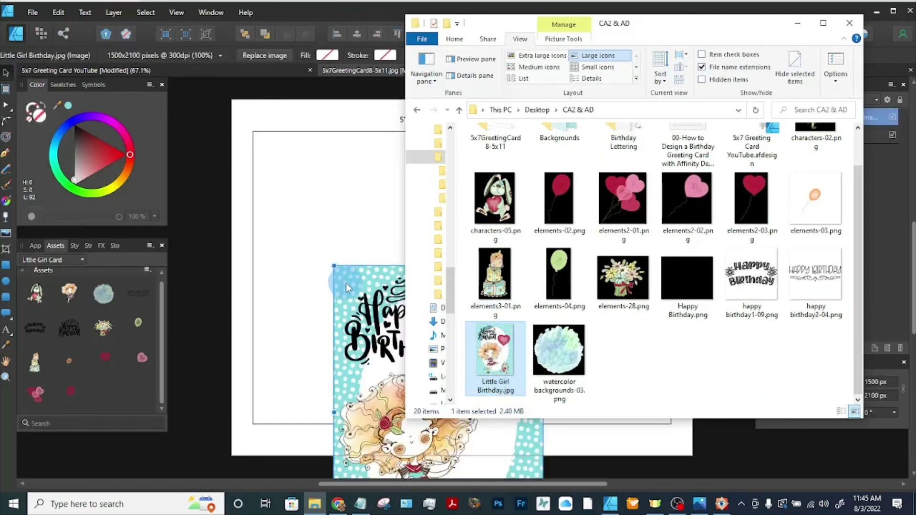
pyautogui.click(797, 23)
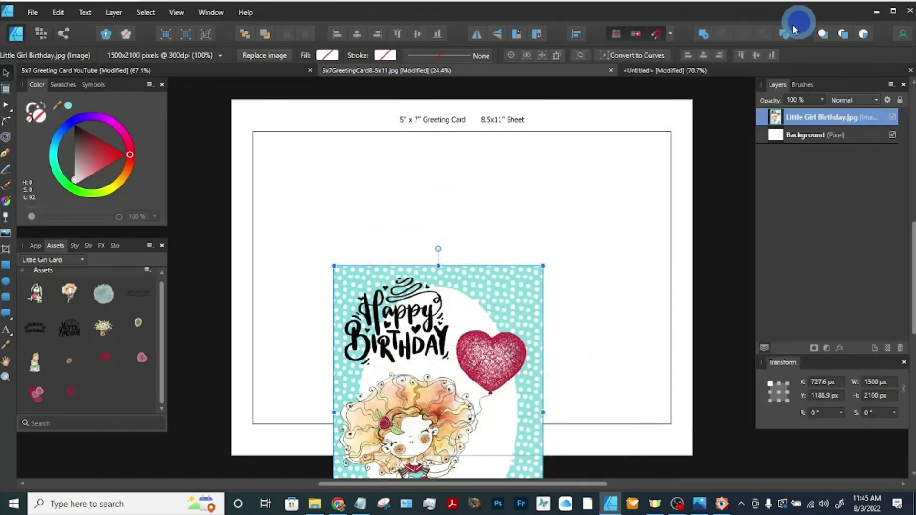
# Snap the card image into the right half of the 5 × 7 in outline and deselect it.
pyautogui.moveTo(476, 308); pyautogui.dragTo(603, 176)
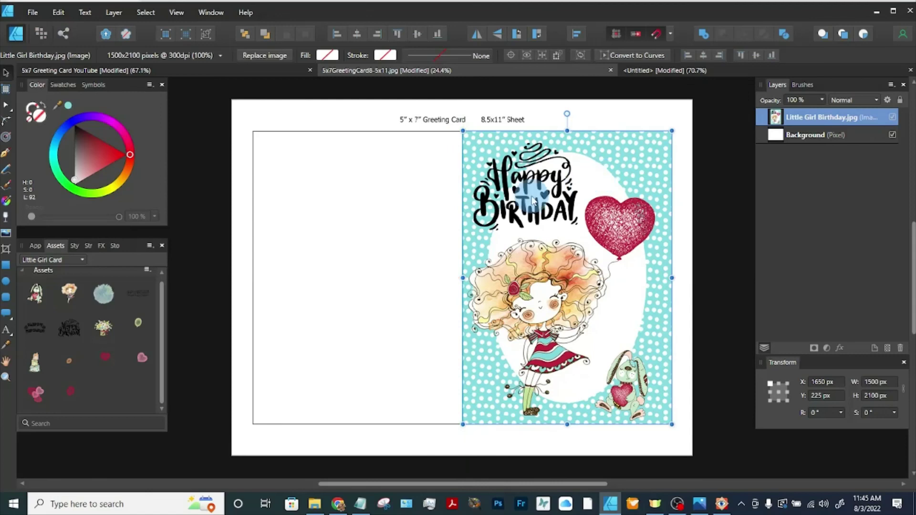
pyautogui.click(193, 197)
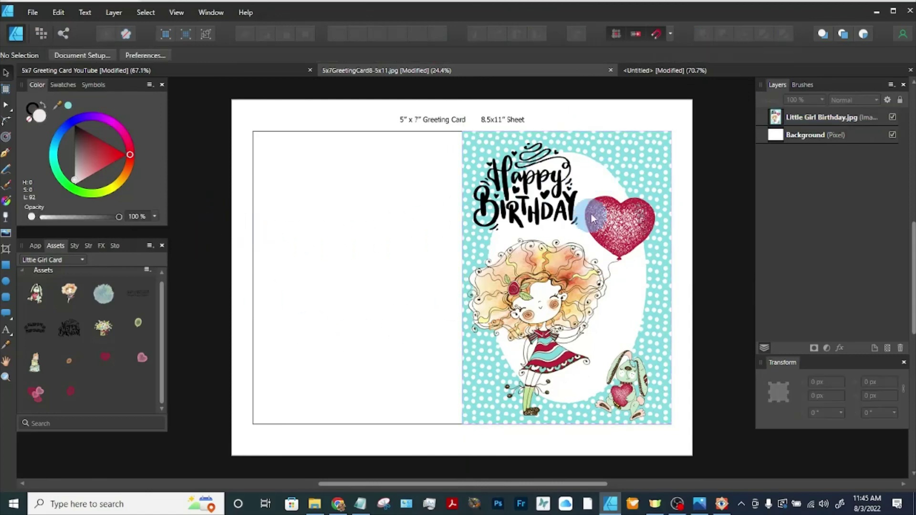